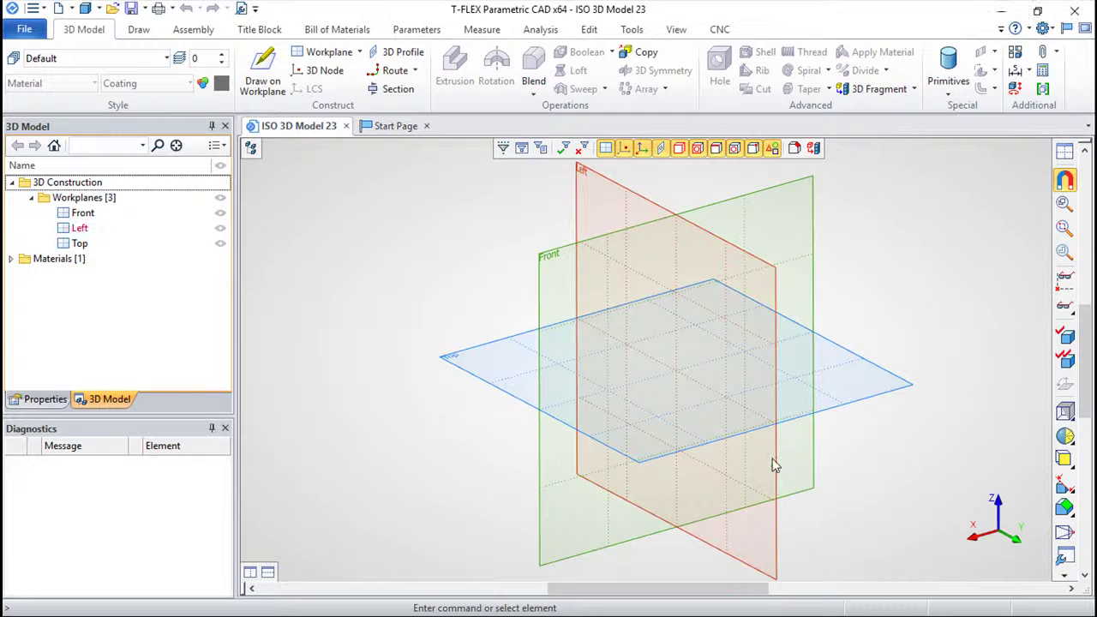
- Start a sketch on the Left workplane and place crossing construction lines at the origin
{"action": "right_click", "coordinate": [773, 465]}
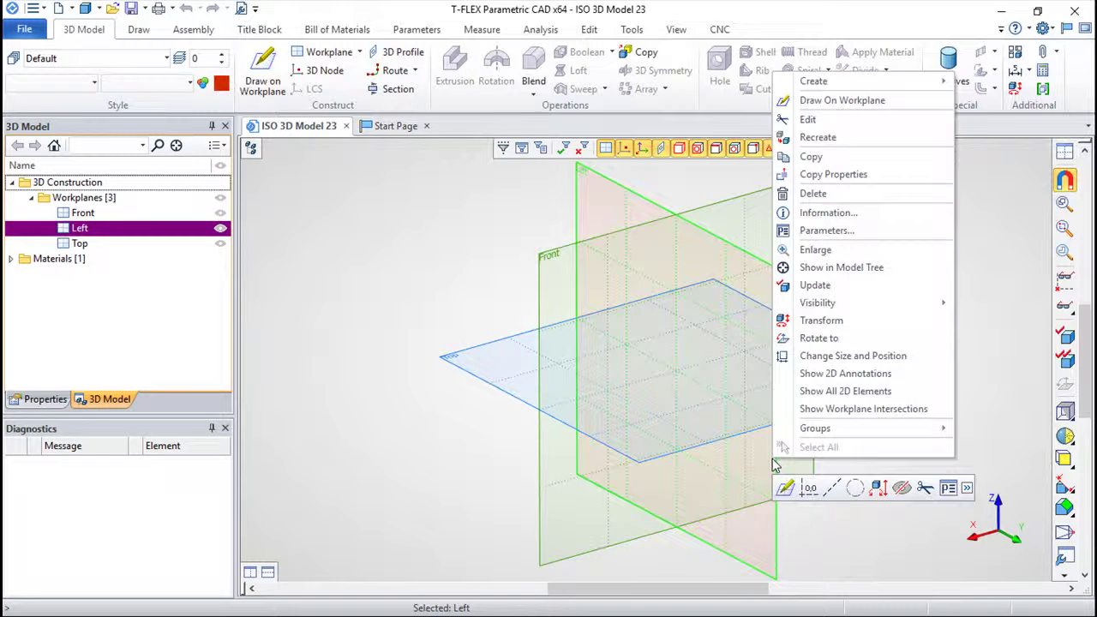
{"action": "left_click", "coordinate": [786, 490]}
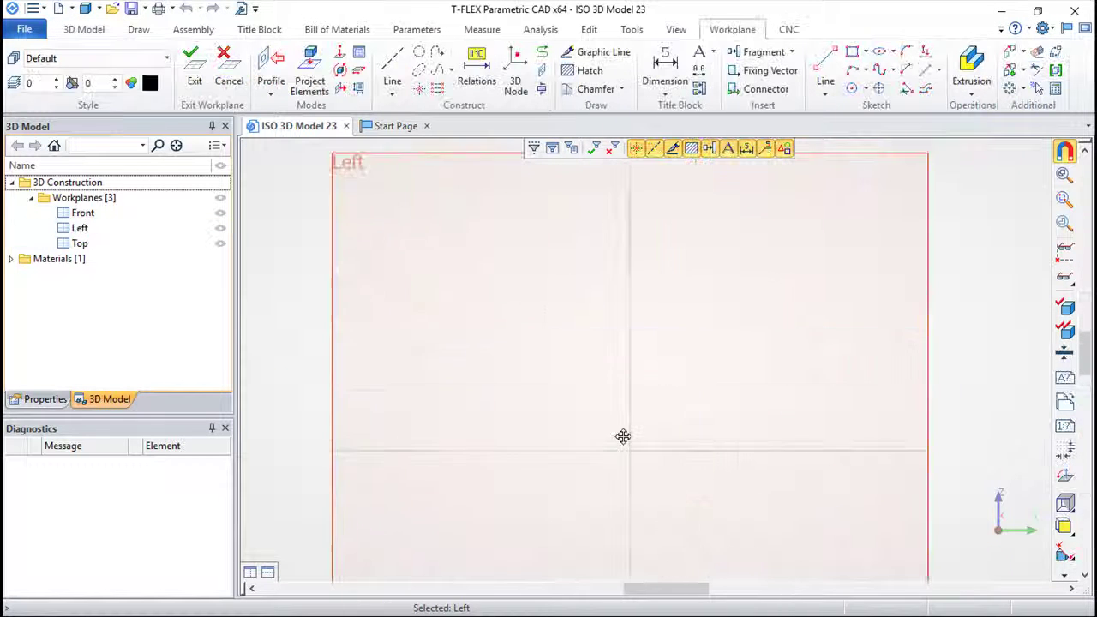
{"action": "left_click", "coordinate": [392, 67]}
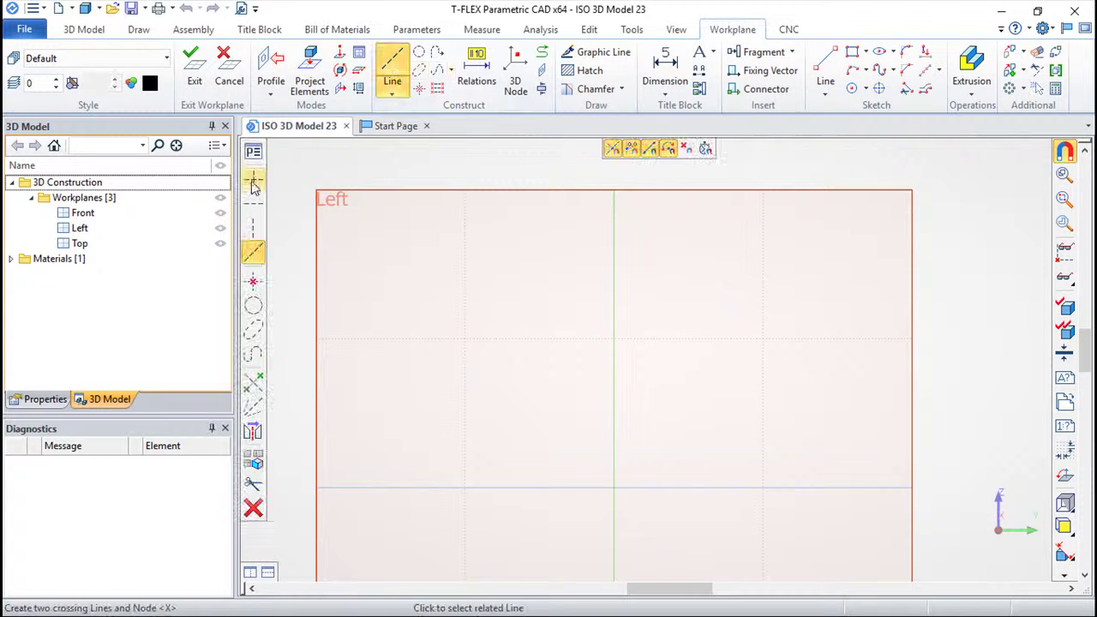
{"action": "left_click", "coordinate": [614, 488]}
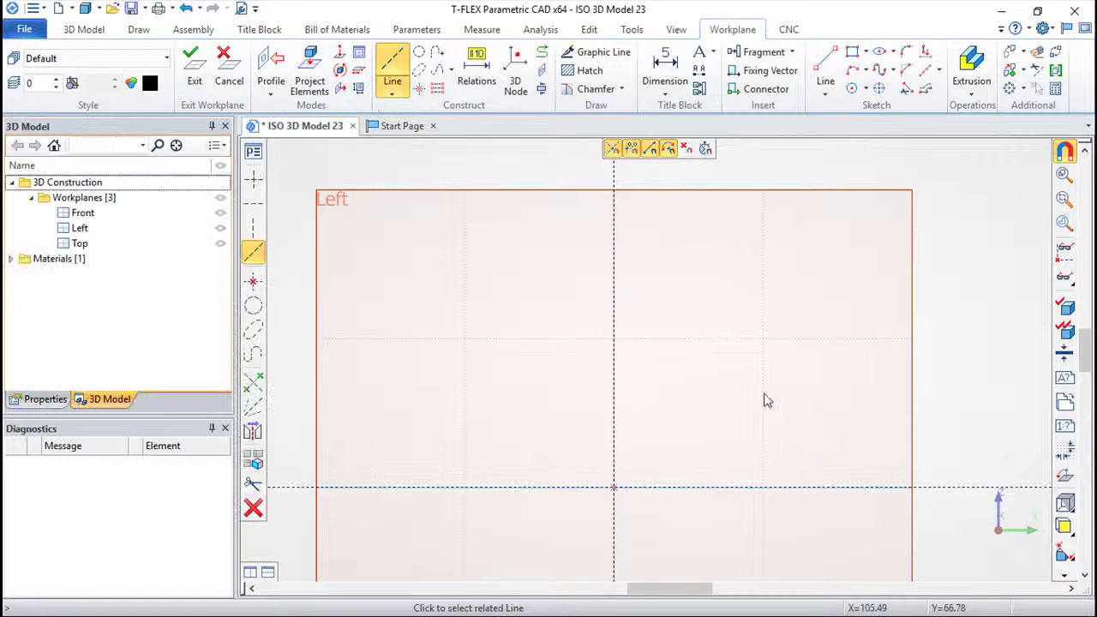
{"action": "middle_click_drag", "start_coordinate": [766, 400], "coordinate": [652, 323]}
{"action": "scroll", "coordinate": [619, 355], "scroll_direction": "up", "scroll_amount": 2}
{"action": "middle_click_drag", "start_coordinate": [619, 354], "coordinate": [588, 323]}
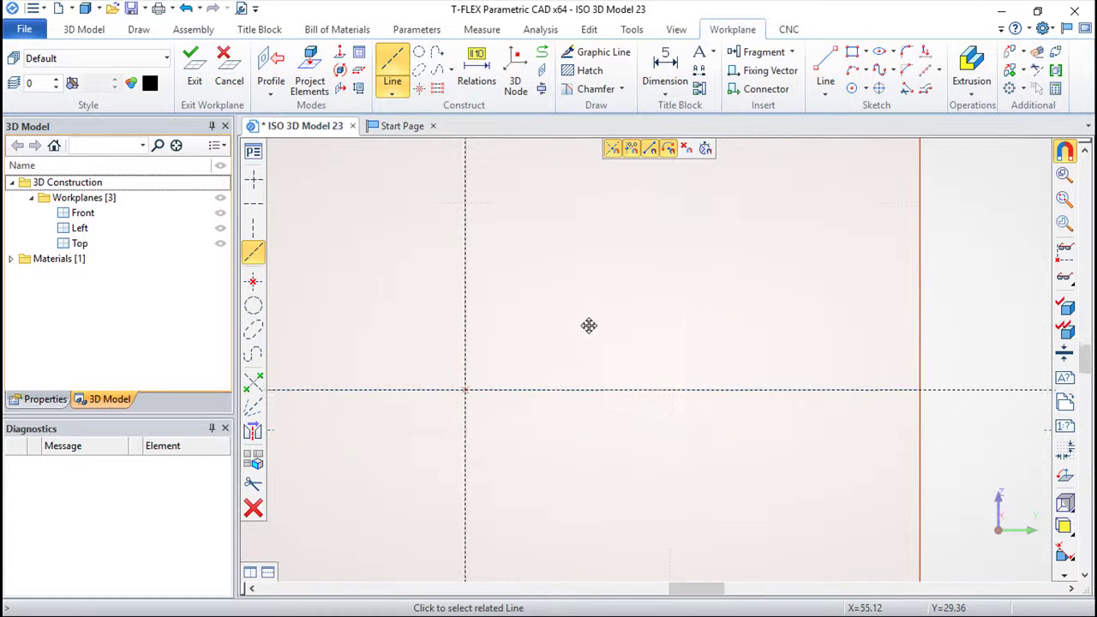
- Add parallel construction lines offset 80 from the horizontal axis and 130 from the vertical axis
{"action": "left_click", "coordinate": [562, 389]}
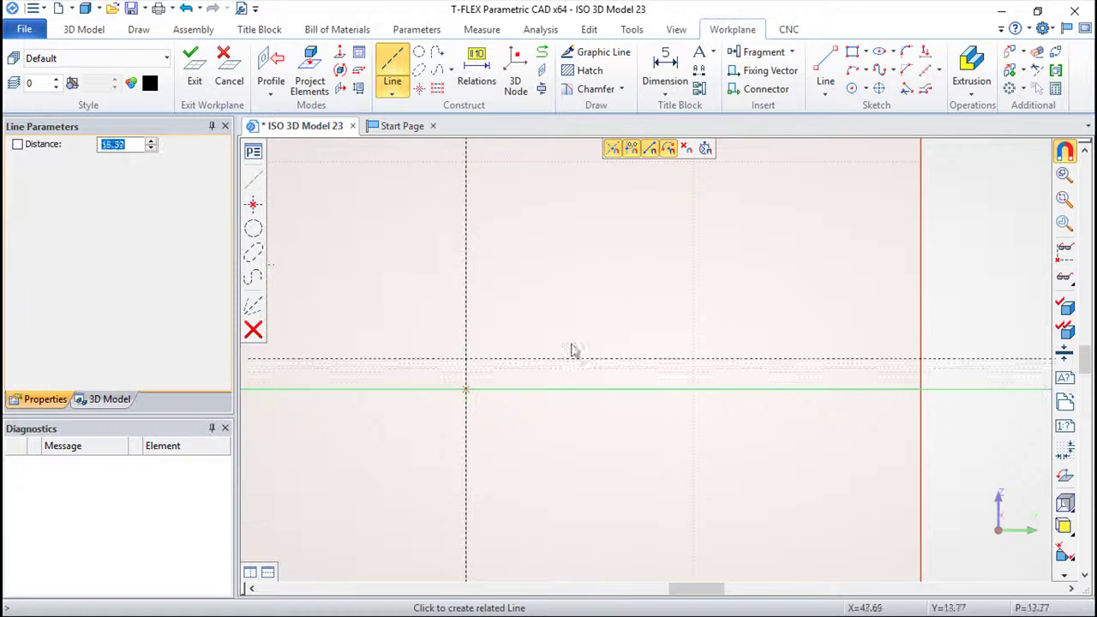
{"action": "type", "text": "0"}
{"action": "key", "text": "Return"}
{"action": "key", "text": "Escape"}
{"action": "left_click", "coordinate": [467, 325]}
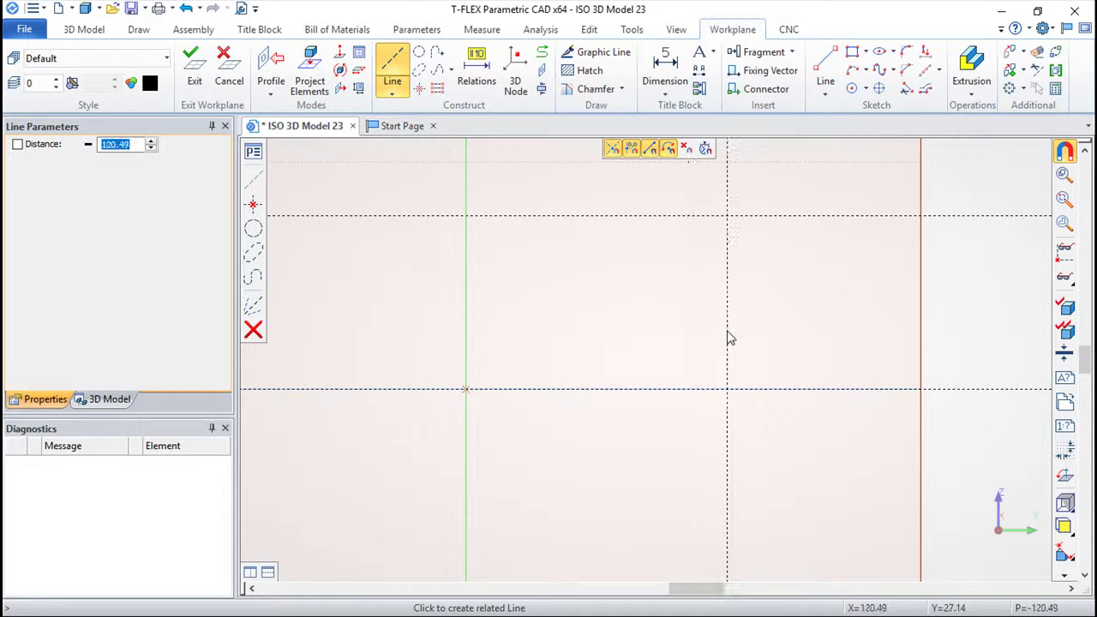
{"action": "type", "text": "130"}
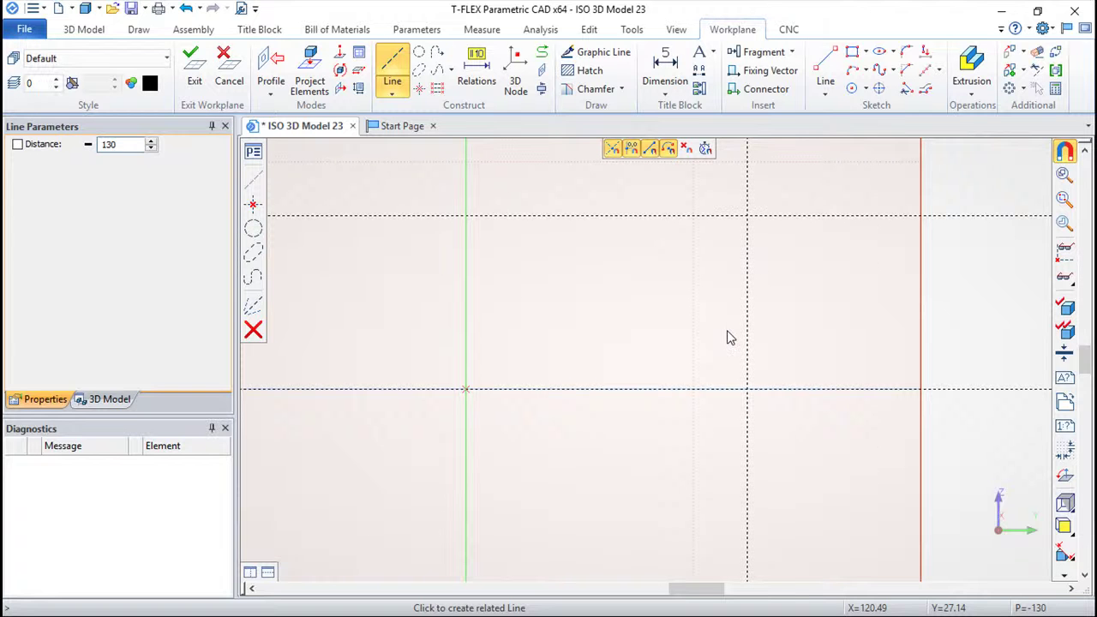
{"action": "key", "text": "Escape"}
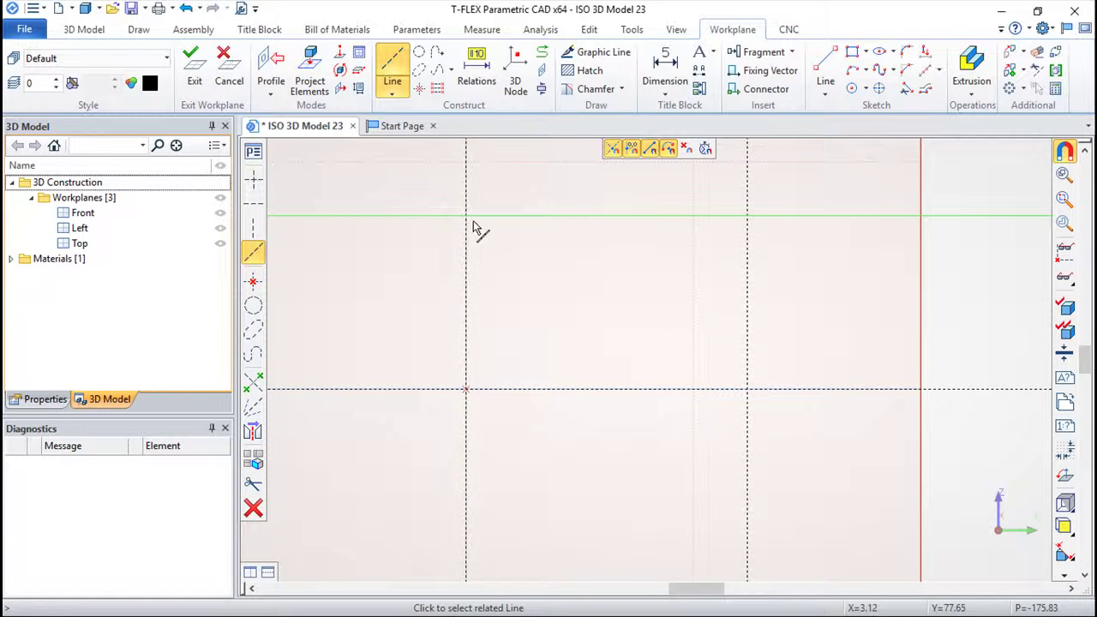
- Draw a construction line at -10° through the top-left intersection node
{"action": "left_click", "coordinate": [465, 215]}
{"action": "type", "text": "-10"}
{"action": "key", "text": "Return"}
{"action": "scroll", "coordinate": [629, 314], "scroll_direction": "up", "scroll_amount": 3}
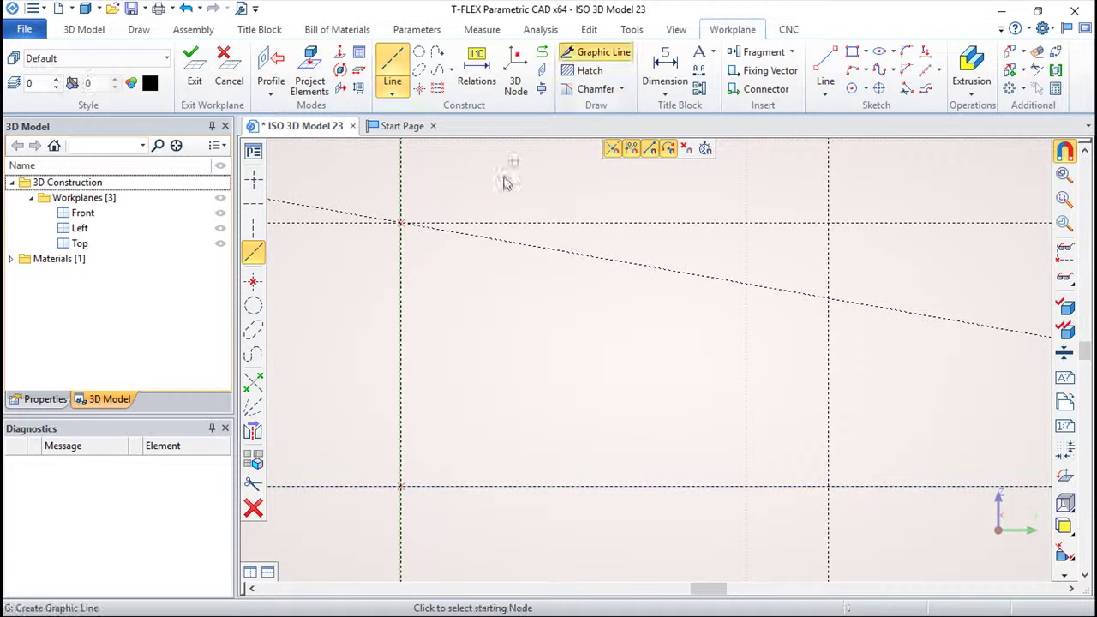
- Trace the left, bottom, right and sloped top edges through the corner nodes, then exit to 3D
{"action": "left_click", "coordinate": [400, 486]}
{"action": "left_click", "coordinate": [826, 485]}
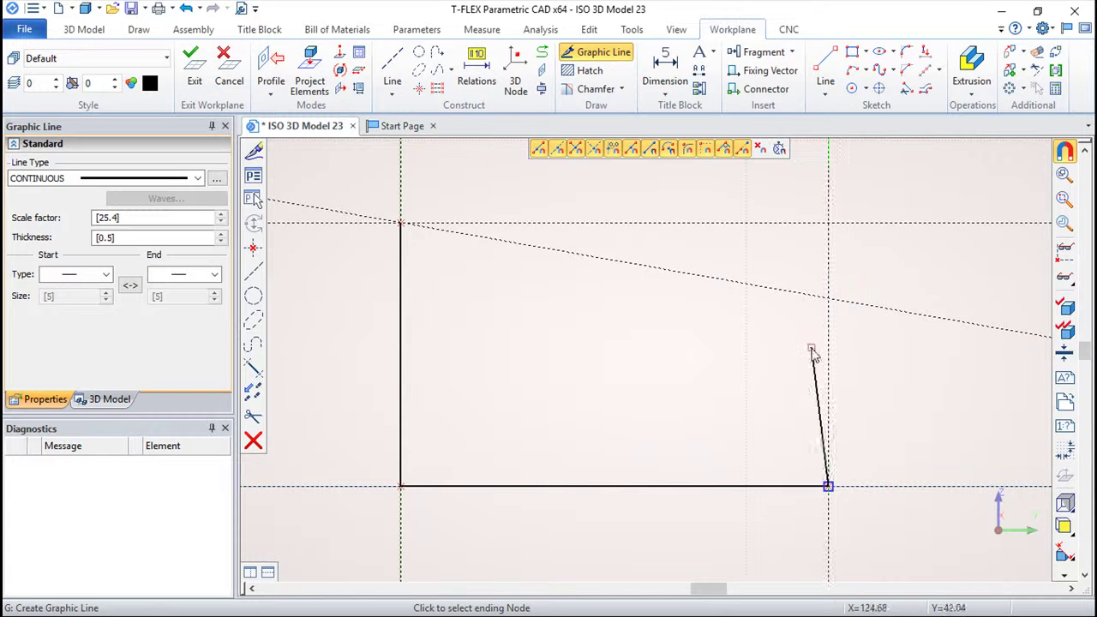
{"action": "left_click", "coordinate": [828, 299]}
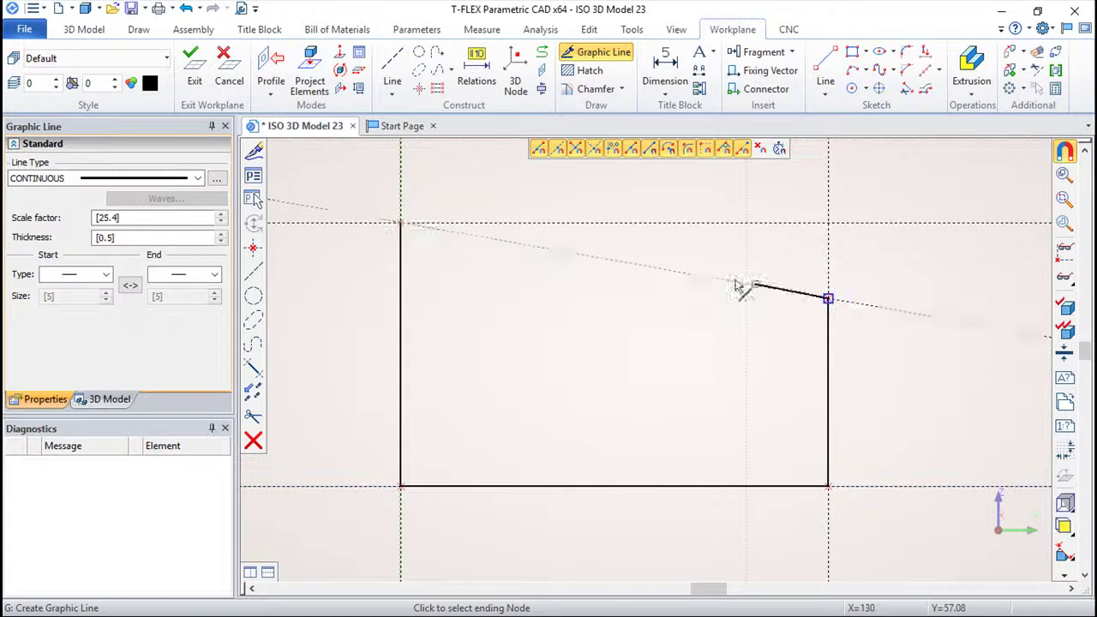
{"action": "left_click", "coordinate": [400, 223]}
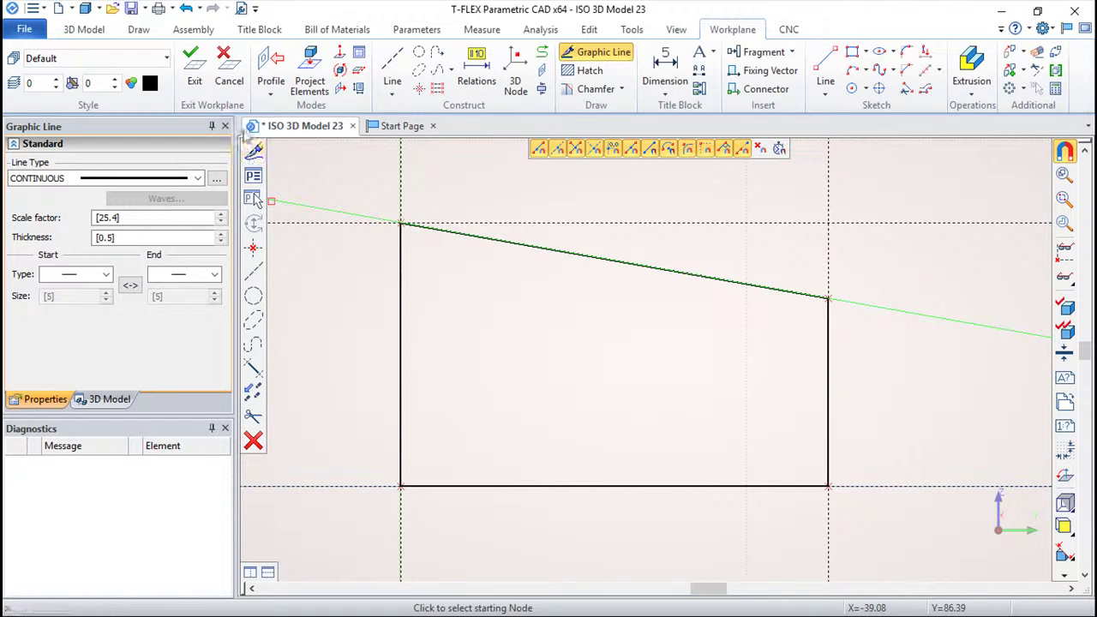
{"action": "left_click", "coordinate": [194, 64]}
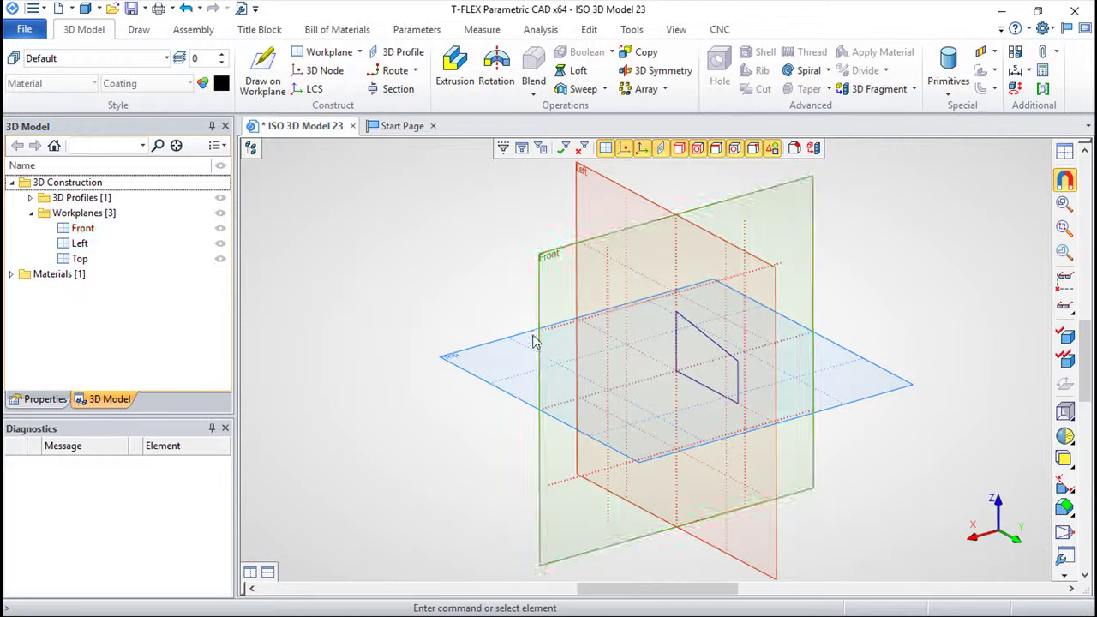
- Extrude the sloped-top profile to a length of 40, creating Body_1
{"action": "left_click", "coordinate": [454, 70]}
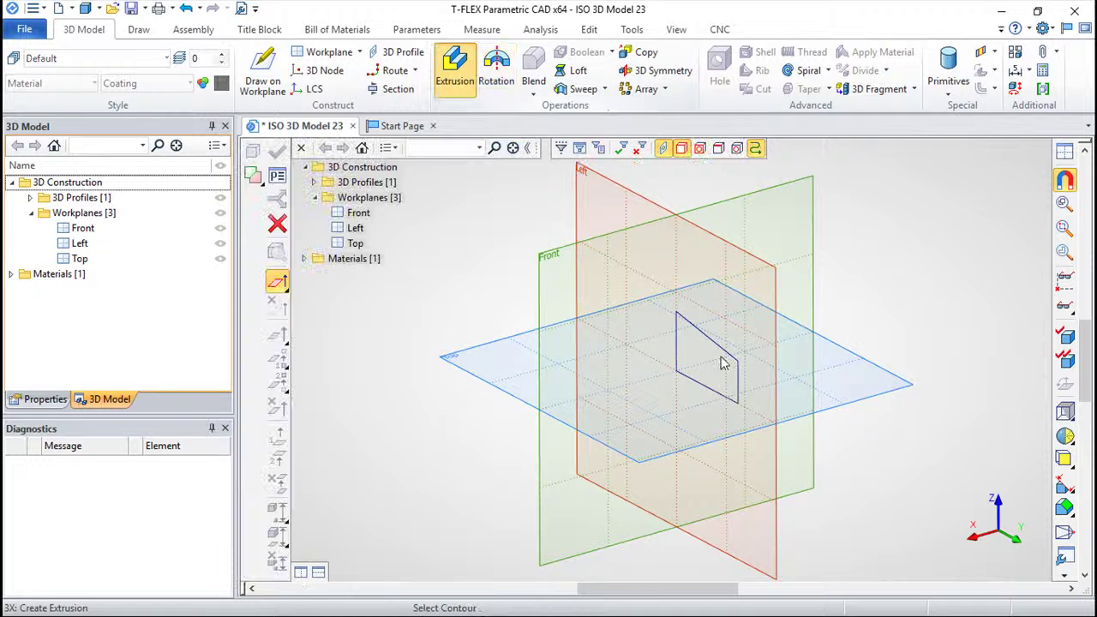
{"action": "left_click", "coordinate": [719, 347]}
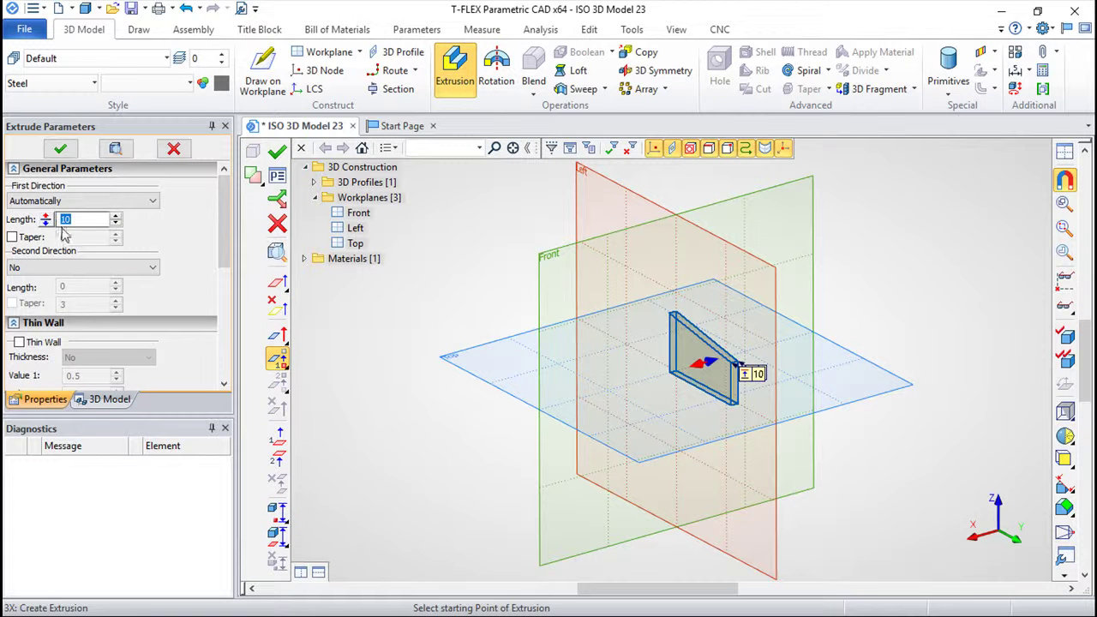
{"action": "left_click", "coordinate": [76, 221]}
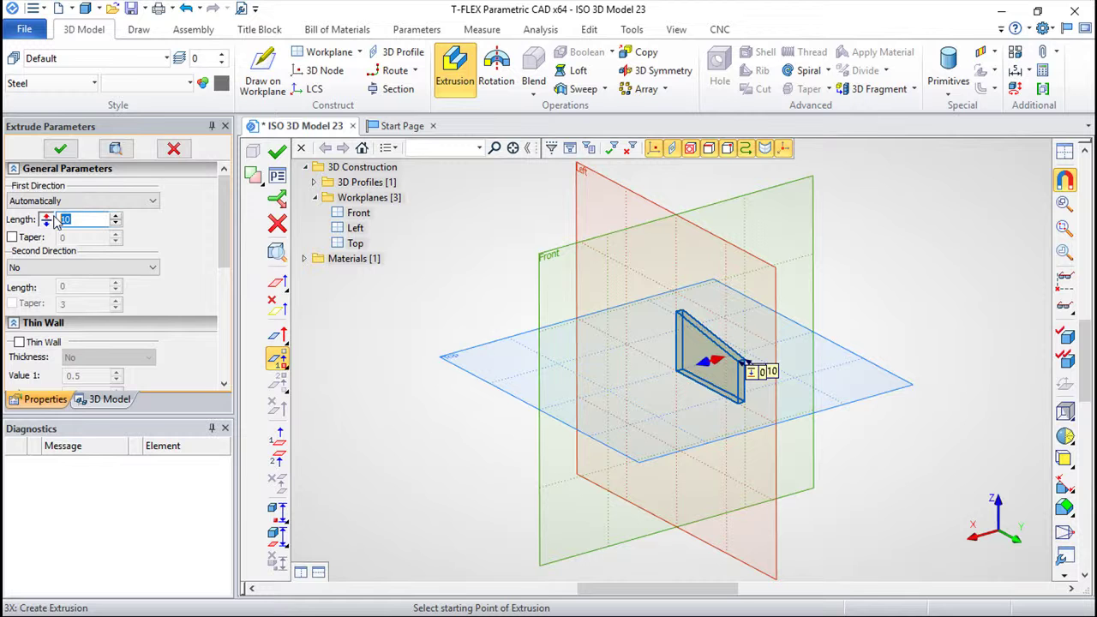
{"action": "type", "text": "40"}
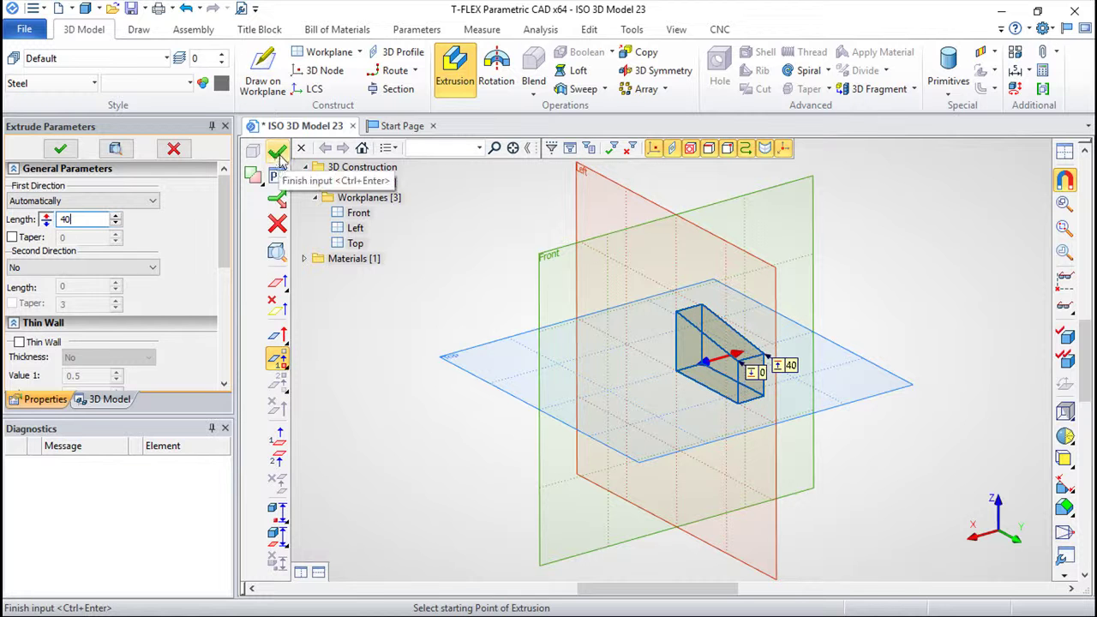
{"action": "left_click", "coordinate": [277, 152]}
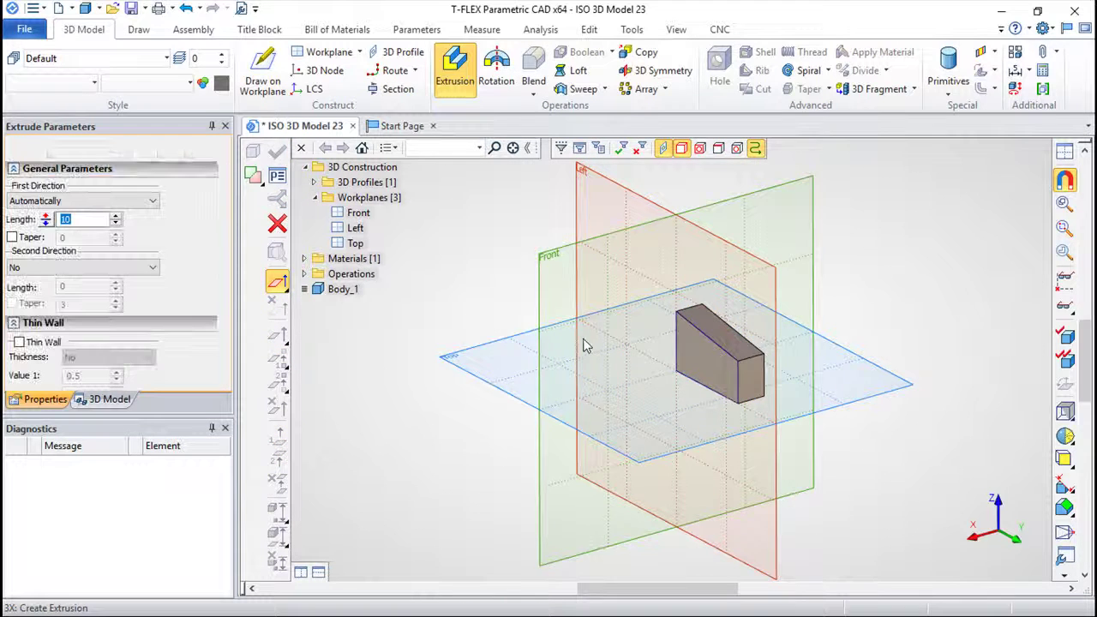
{"action": "mouse_move", "coordinate": [854, 496]}
{"action": "middle_mouse_down"}
{"action": "mouse_move", "coordinate": [616, 458]}
{"action": "mouse_move", "coordinate": [820, 502]}
{"action": "mouse_move", "coordinate": [840, 484]}
{"action": "mouse_move", "coordinate": [835, 456]}
{"action": "middle_mouse_up"}
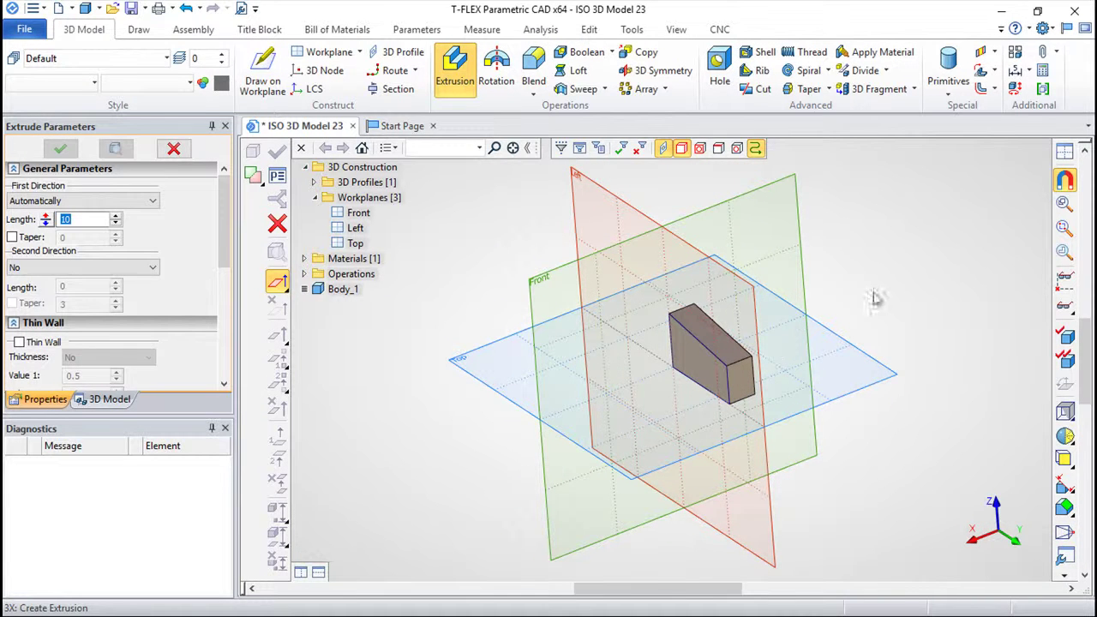
{"action": "key", "text": "Escape"}
- Copy the Left workplane at a −20 offset to create WP 4, then select WP 4
{"action": "left_click", "coordinate": [758, 334]}
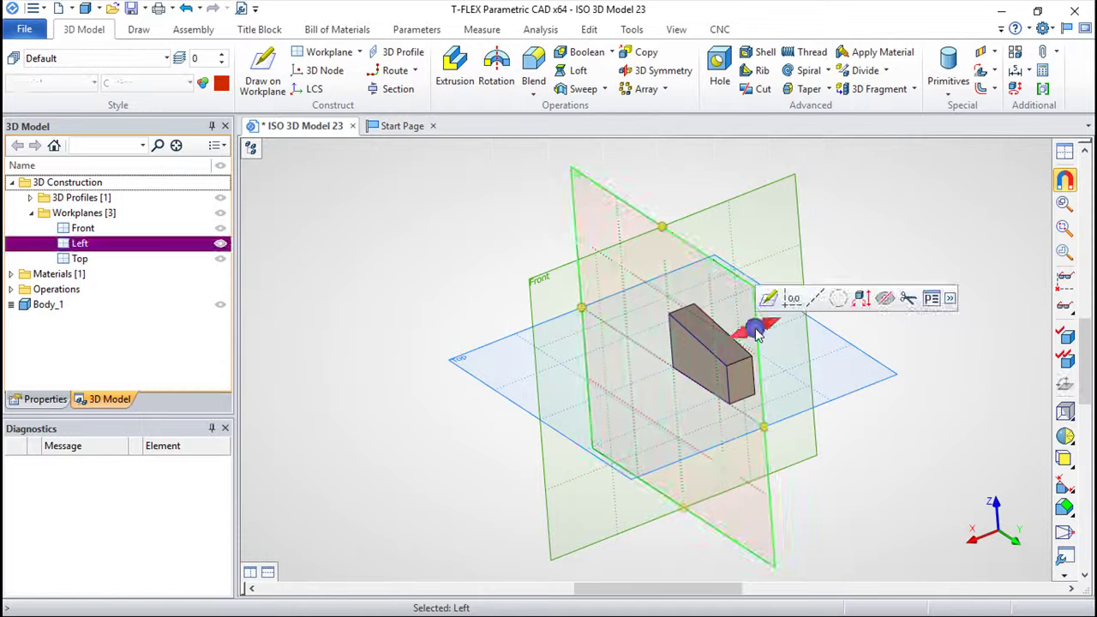
{"action": "left_click_drag", "start_coordinate": [758, 334], "coordinate": [775, 330]}
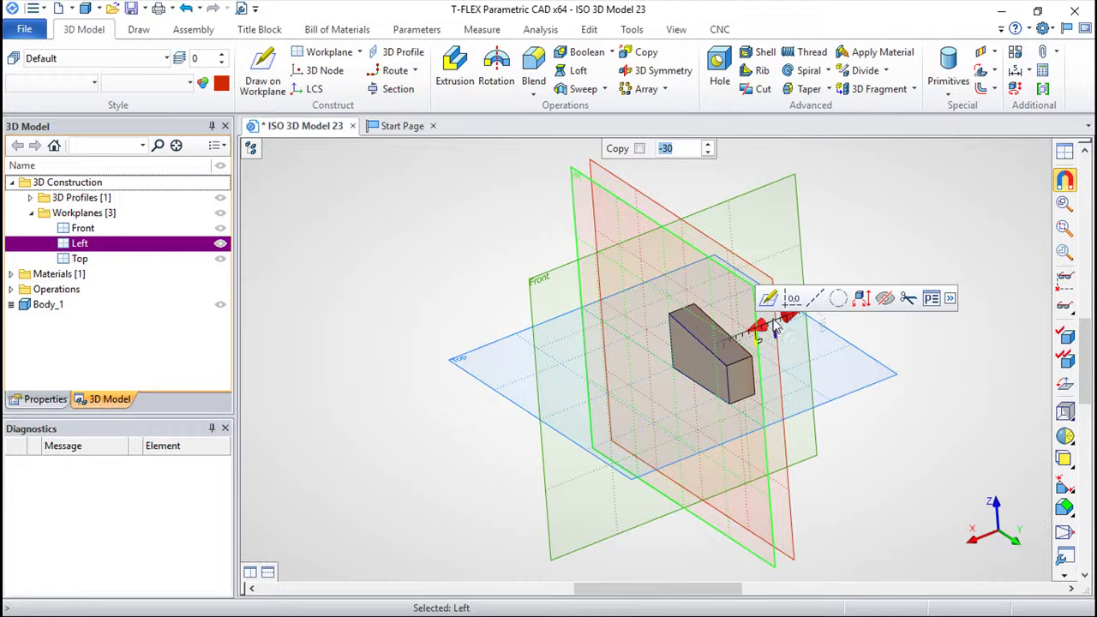
{"action": "type", "text": "-2"}
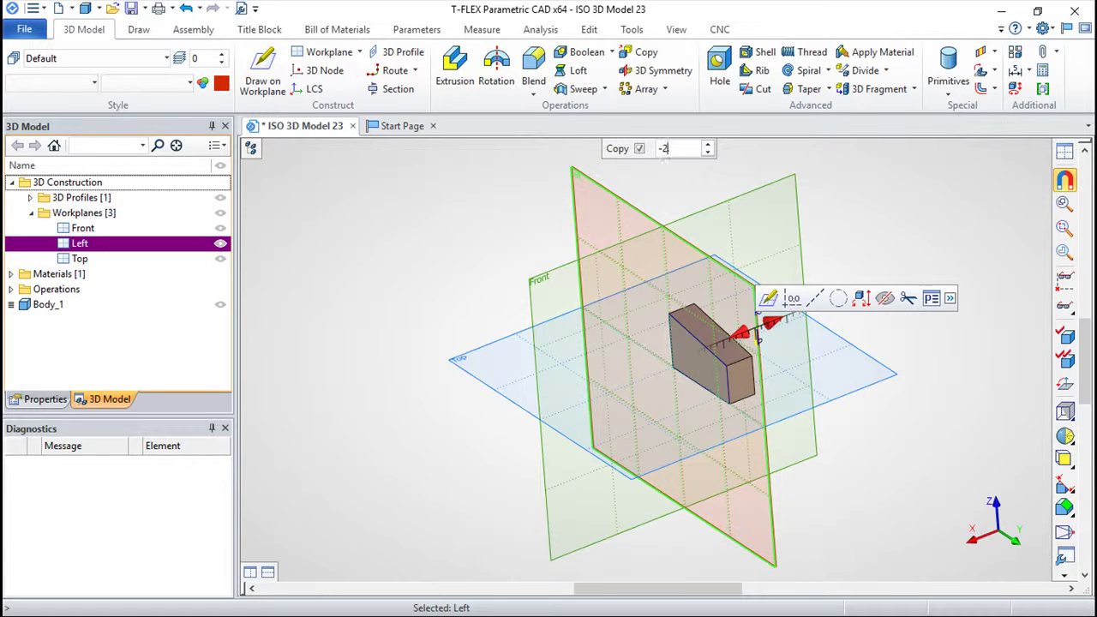
{"action": "type", "text": "0"}
{"action": "key", "text": "Return"}
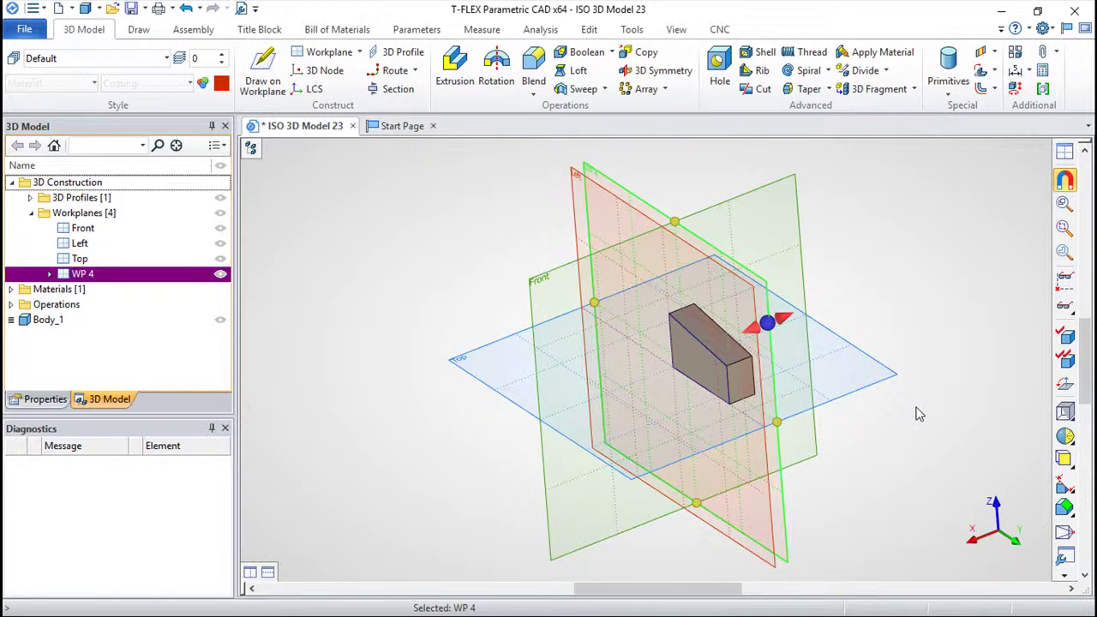
{"action": "scroll", "coordinate": [916, 414], "scroll_direction": "up", "scroll_amount": 2}
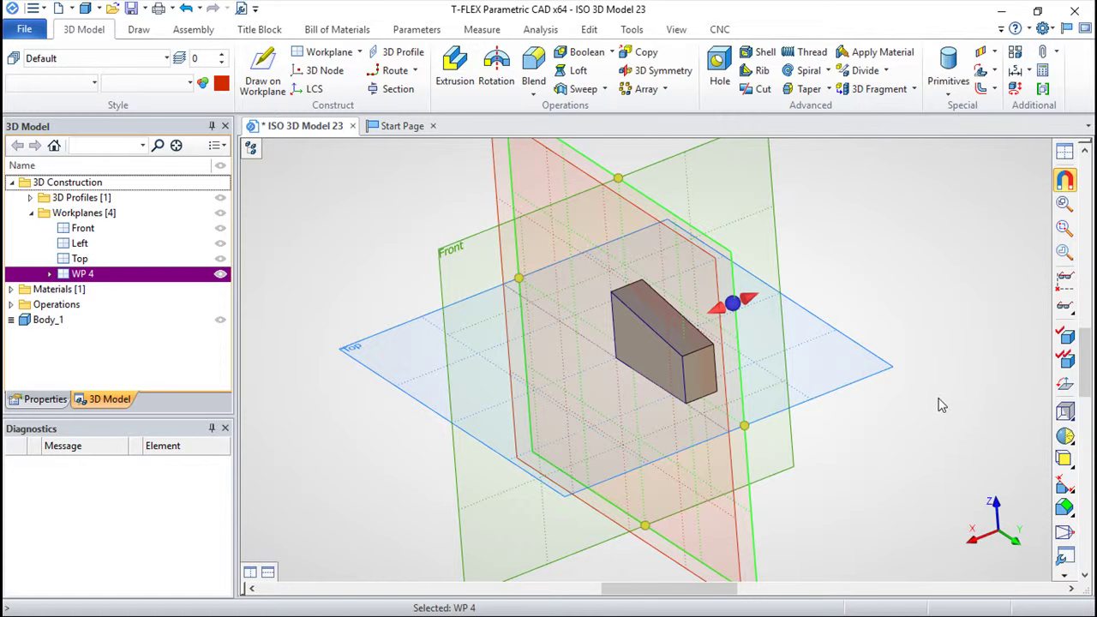
{"action": "key", "text": "Escape"}
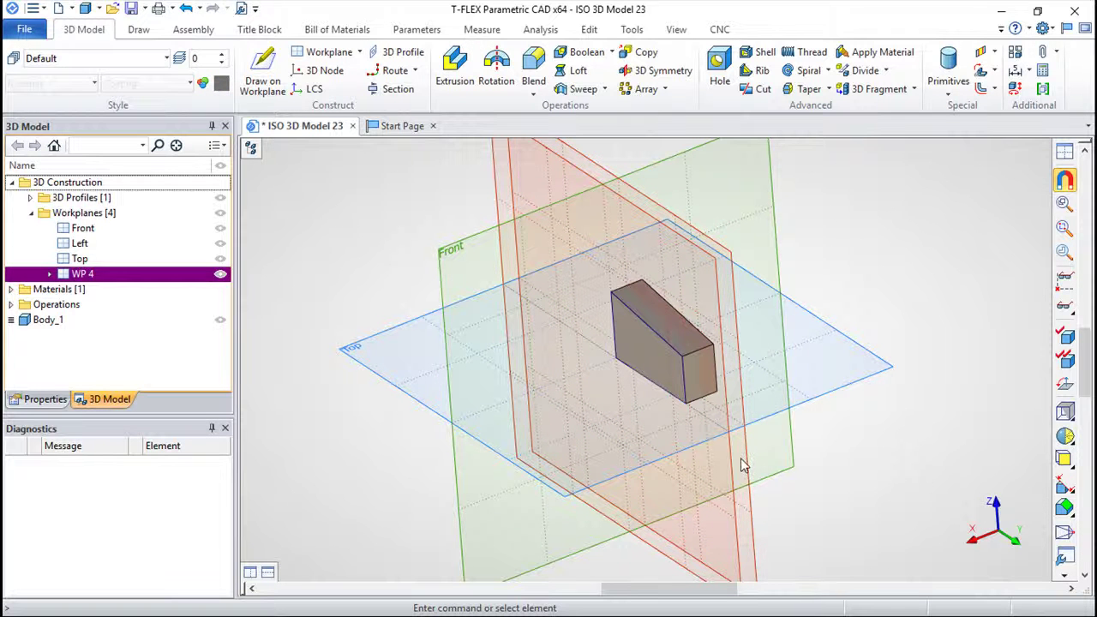
{"action": "left_click", "coordinate": [744, 465]}
{"action": "right_click", "coordinate": [743, 465]}
- Sketch on WP 4 with origin construction lines at the lower-left corner and a parallel line at 80
{"action": "left_click", "coordinate": [759, 490]}
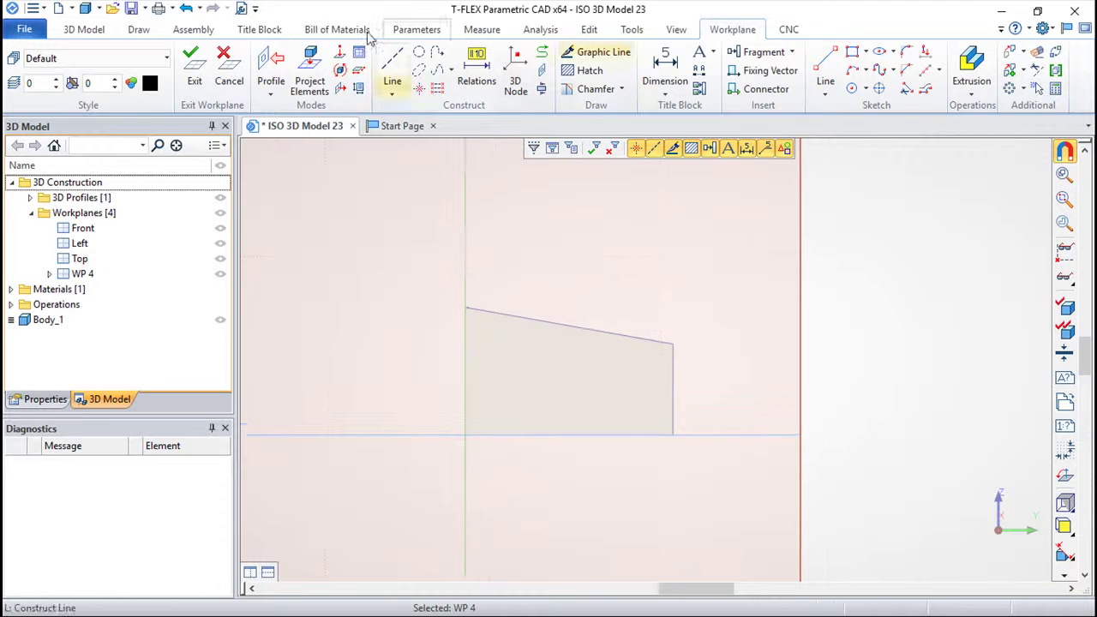
{"action": "left_click", "coordinate": [392, 69]}
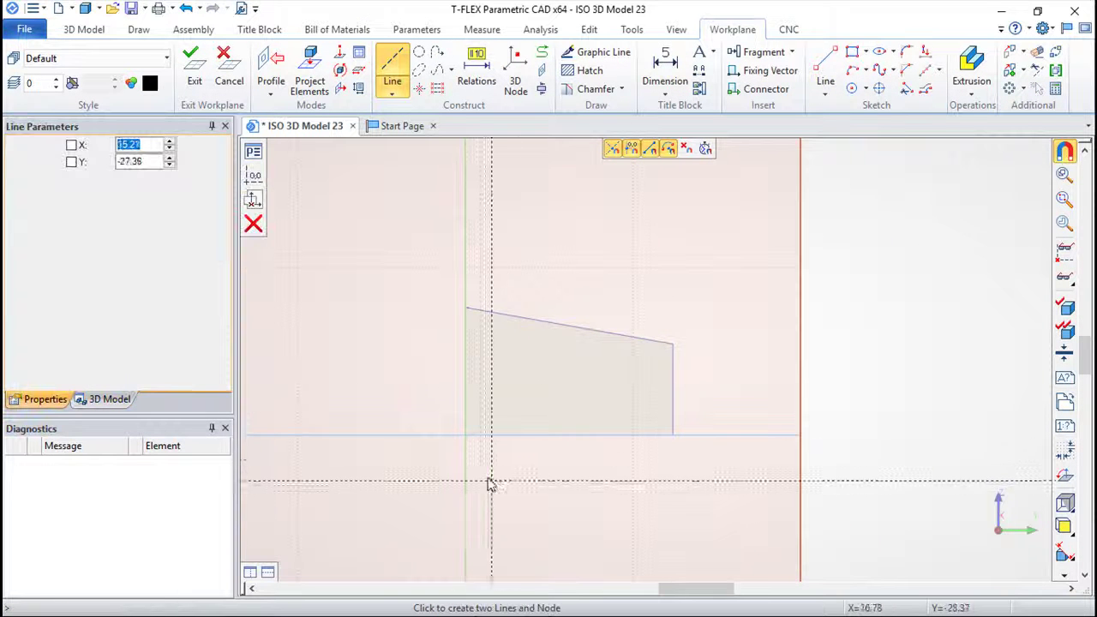
{"action": "left_click", "coordinate": [465, 435]}
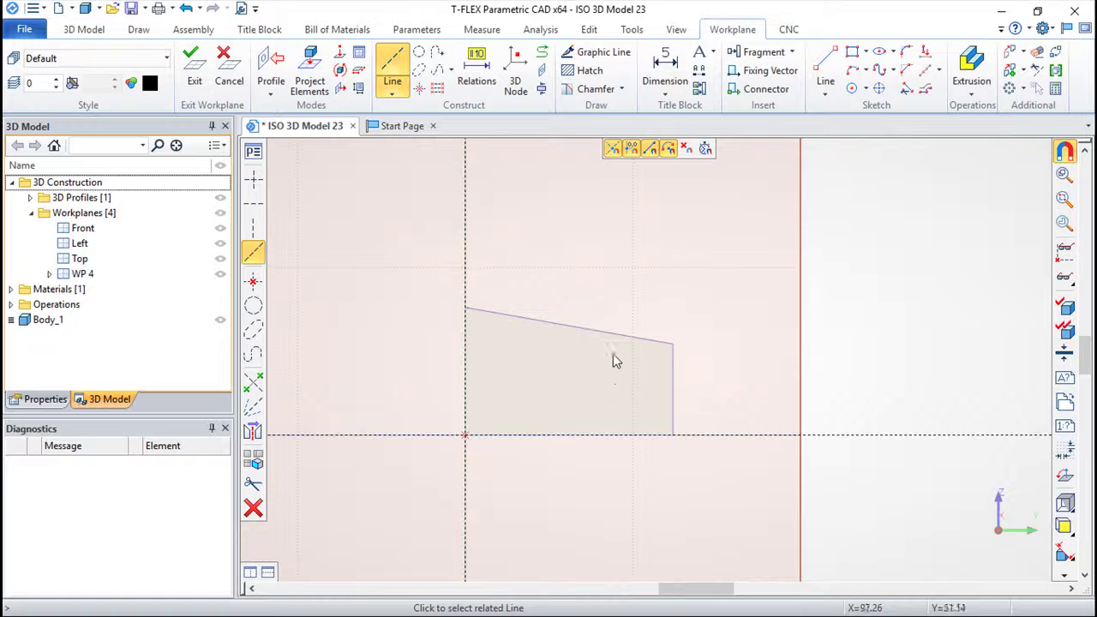
{"action": "left_click", "coordinate": [724, 436]}
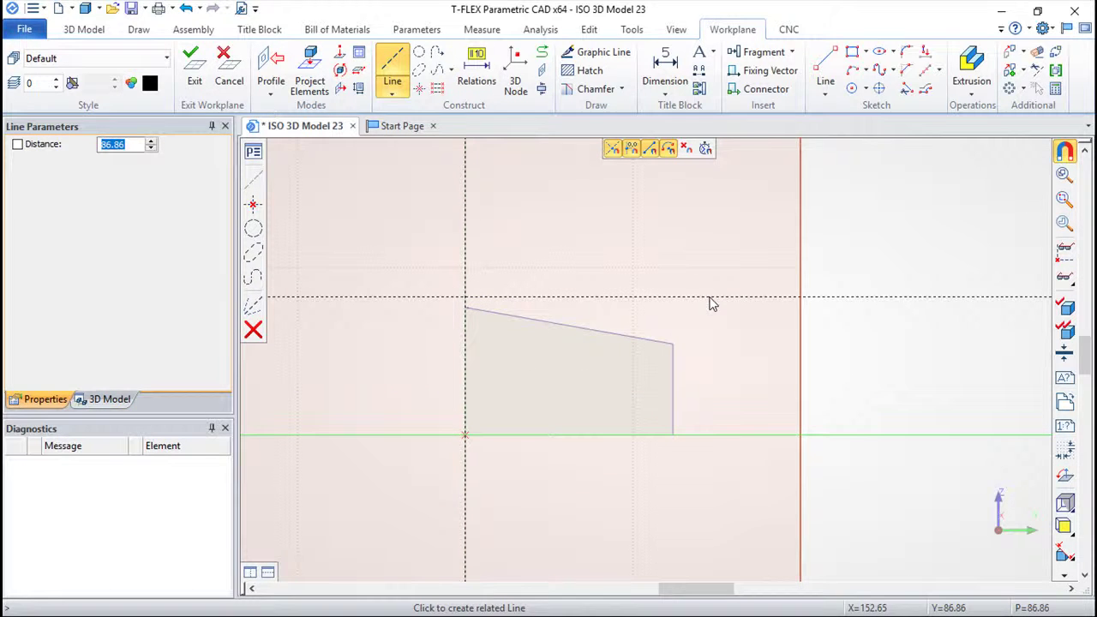
{"action": "type", "text": "80"}
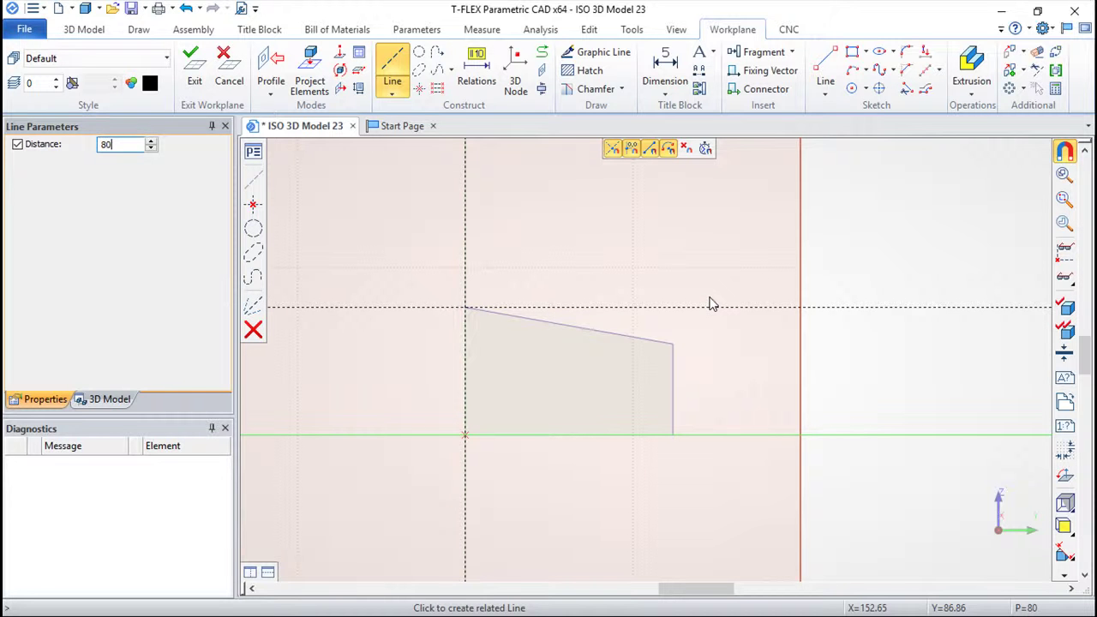
{"action": "key", "text": "Return"}
{"action": "key", "text": "Escape"}
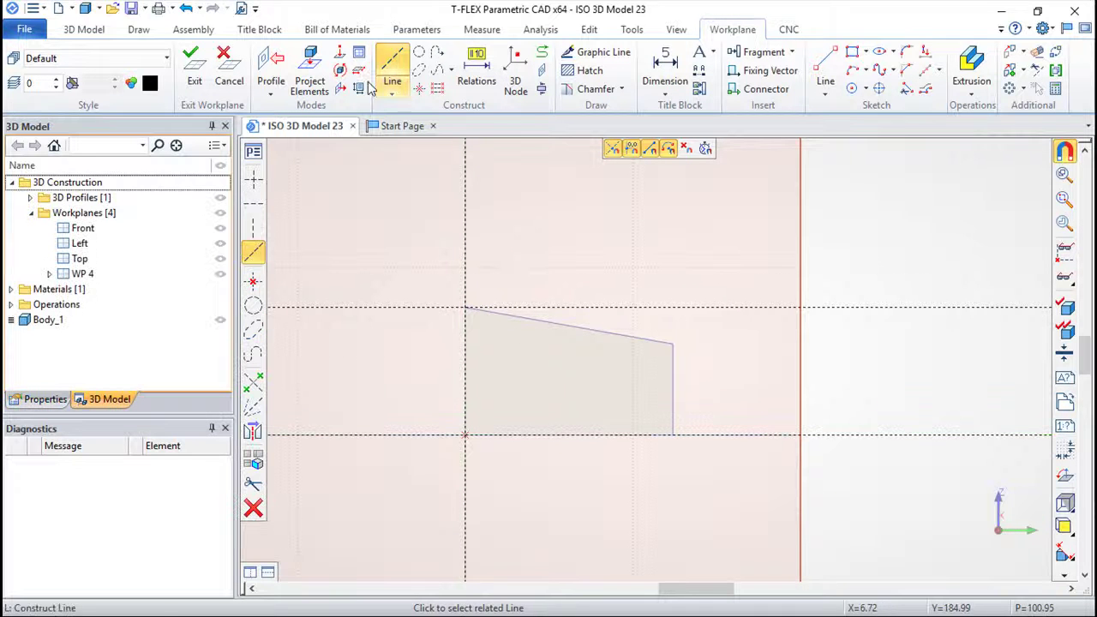
- Add a -10° construction line through the corner node and a parallel line 10 from it
{"action": "left_click", "coordinate": [467, 309]}
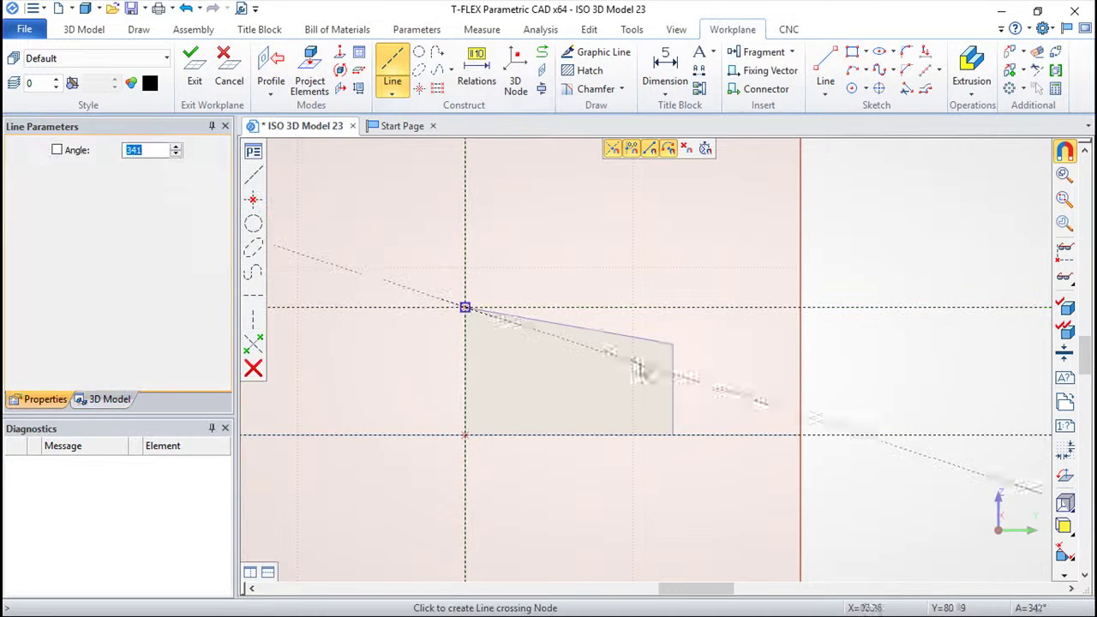
{"action": "type", "text": "-10"}
{"action": "key", "text": "Return"}
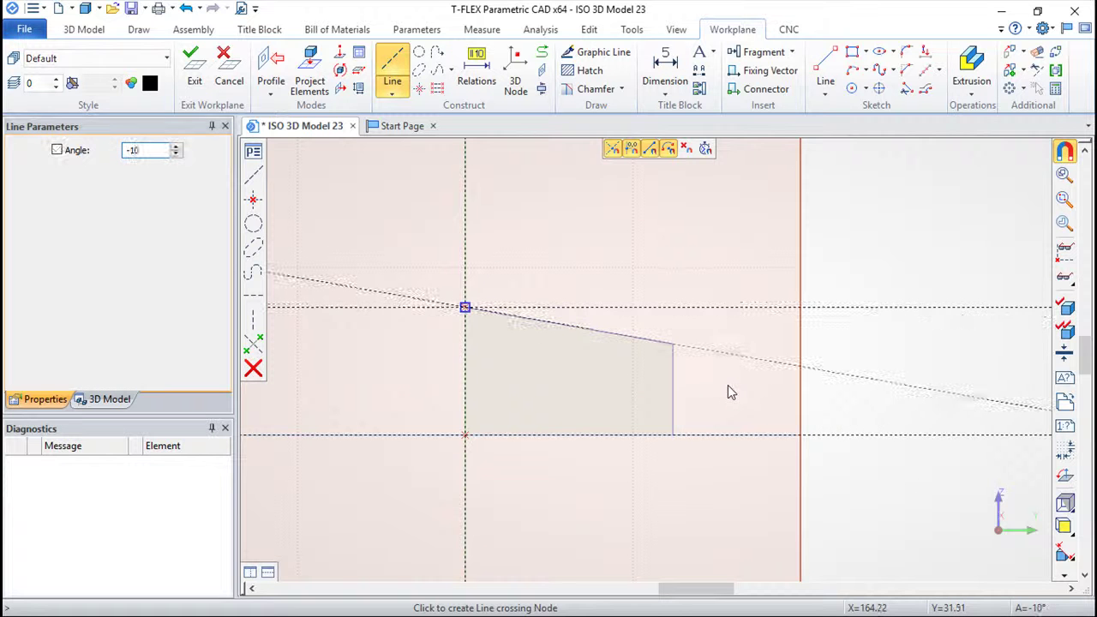
{"action": "key", "text": "Escape"}
{"action": "left_click", "coordinate": [758, 364]}
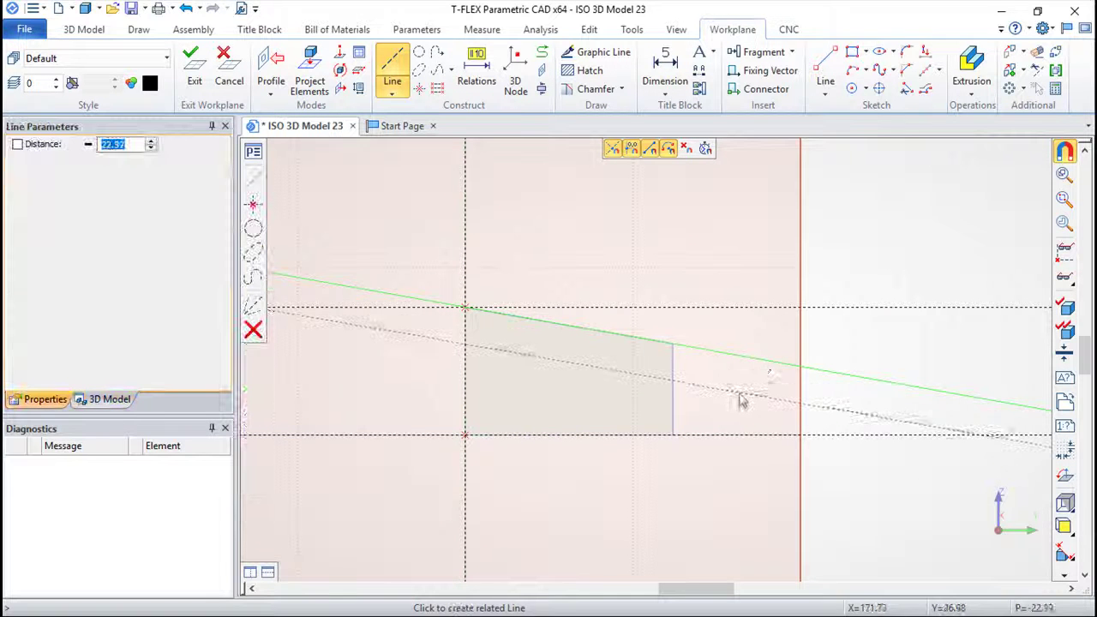
{"action": "type", "text": "10"}
{"action": "key", "text": "Return"}
{"action": "key", "text": "Escape"}
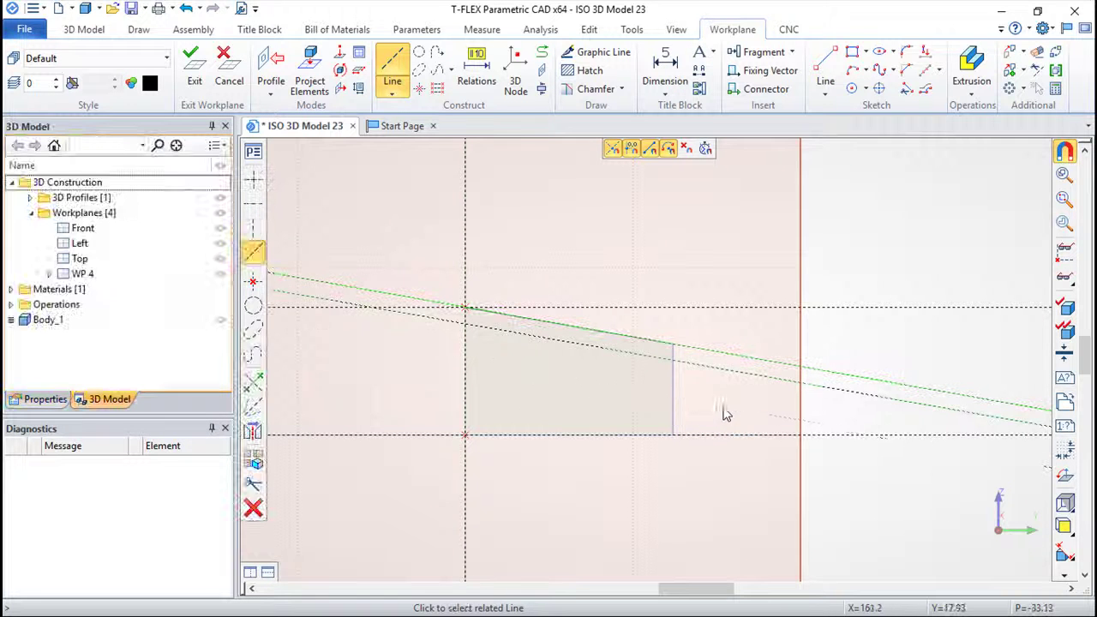
- Place a vertical line 10 left of the left edge and another line 10 from the slanted line
{"action": "left_click", "coordinate": [466, 283]}
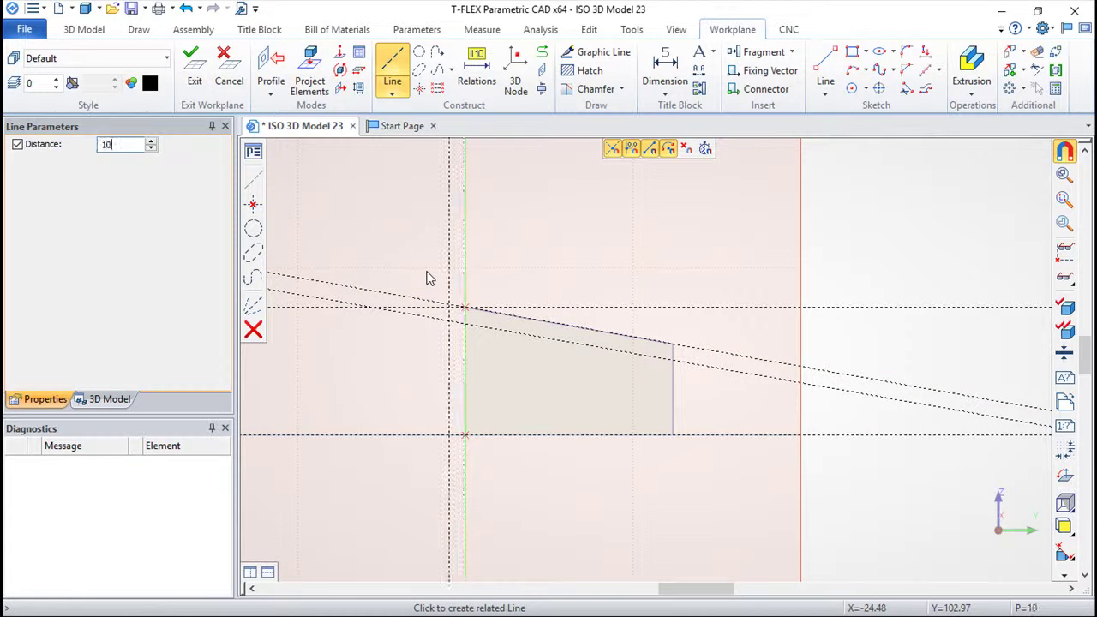
{"action": "left_click", "coordinate": [429, 277]}
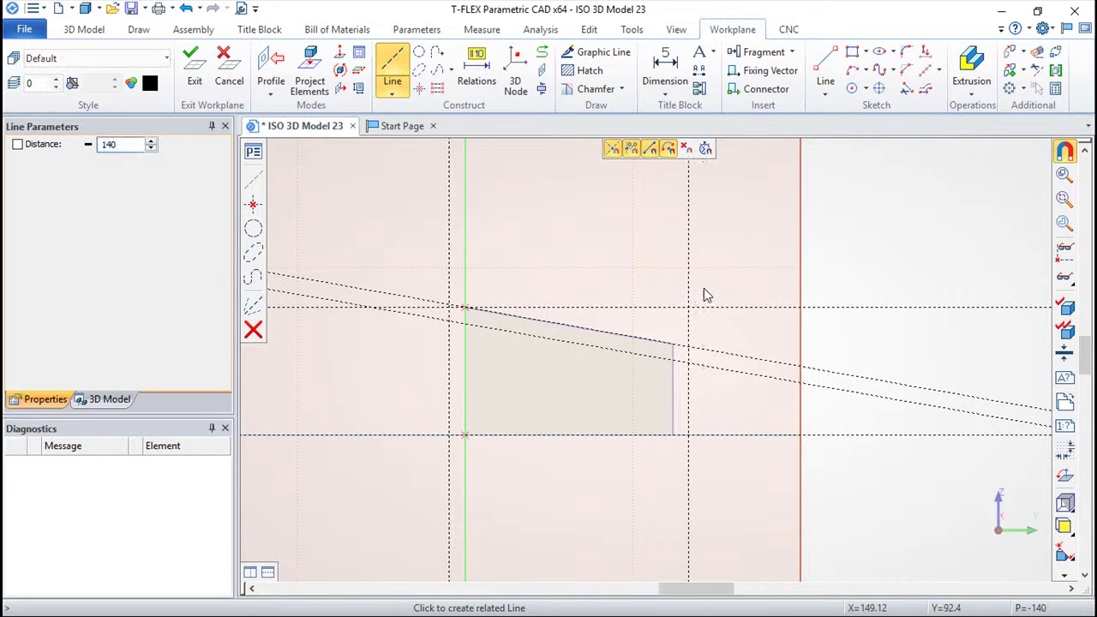
{"action": "right_click", "coordinate": [699, 244]}
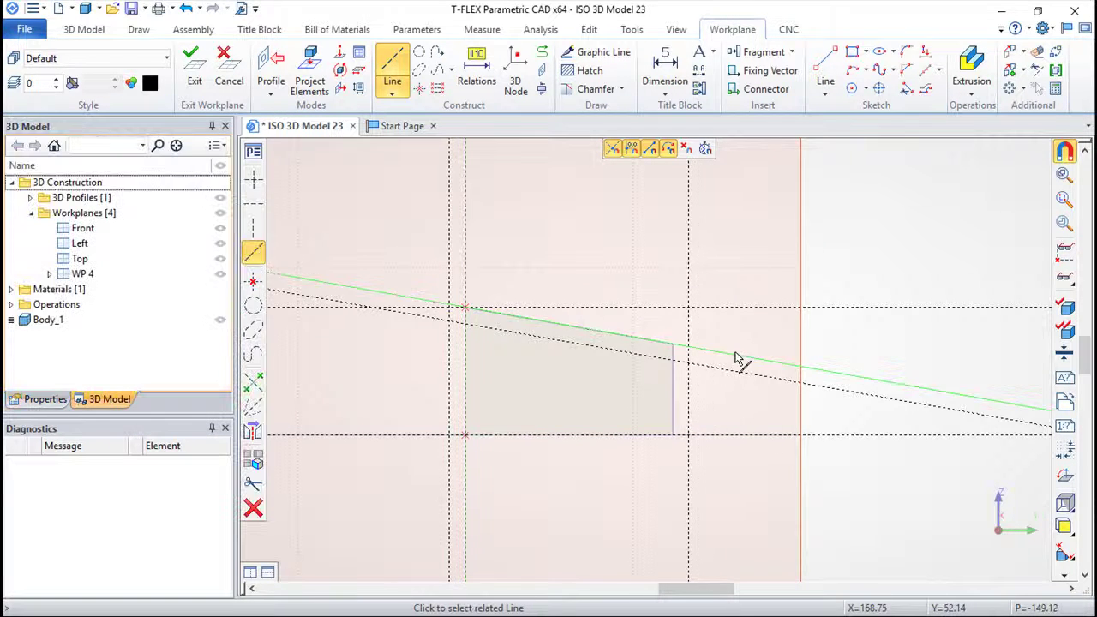
{"action": "left_click", "coordinate": [734, 357]}
{"action": "type", "text": "10"}
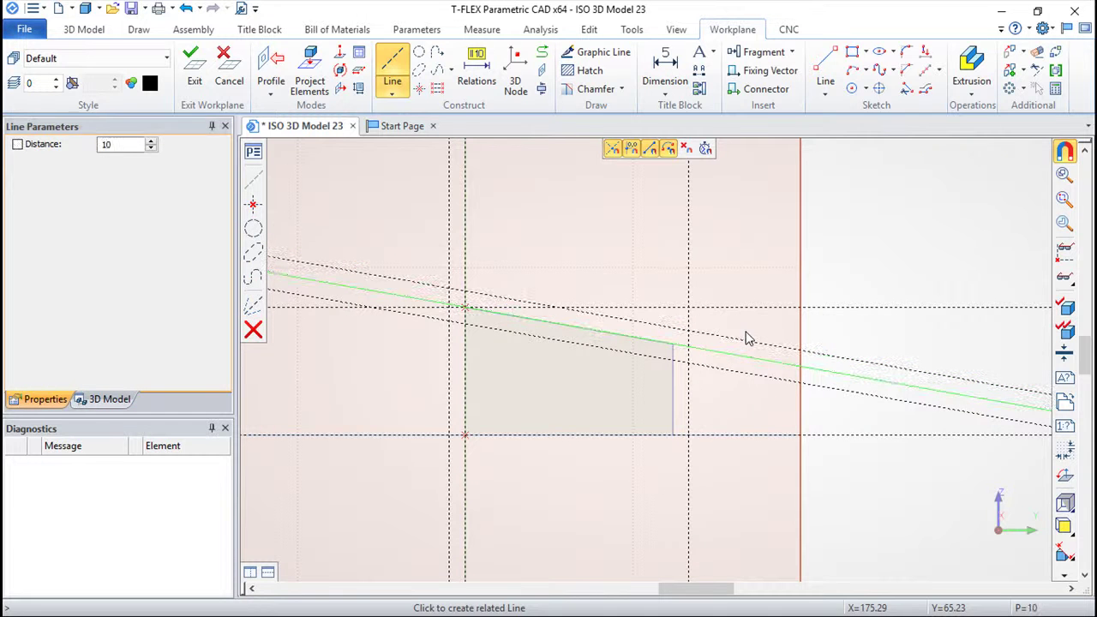
{"action": "left_click", "coordinate": [717, 240]}
{"action": "scroll", "coordinate": [717, 240], "scroll_direction": "up", "scroll_amount": 2}
{"action": "middle_click_drag", "start_coordinate": [506, 204], "coordinate": [571, 206]}
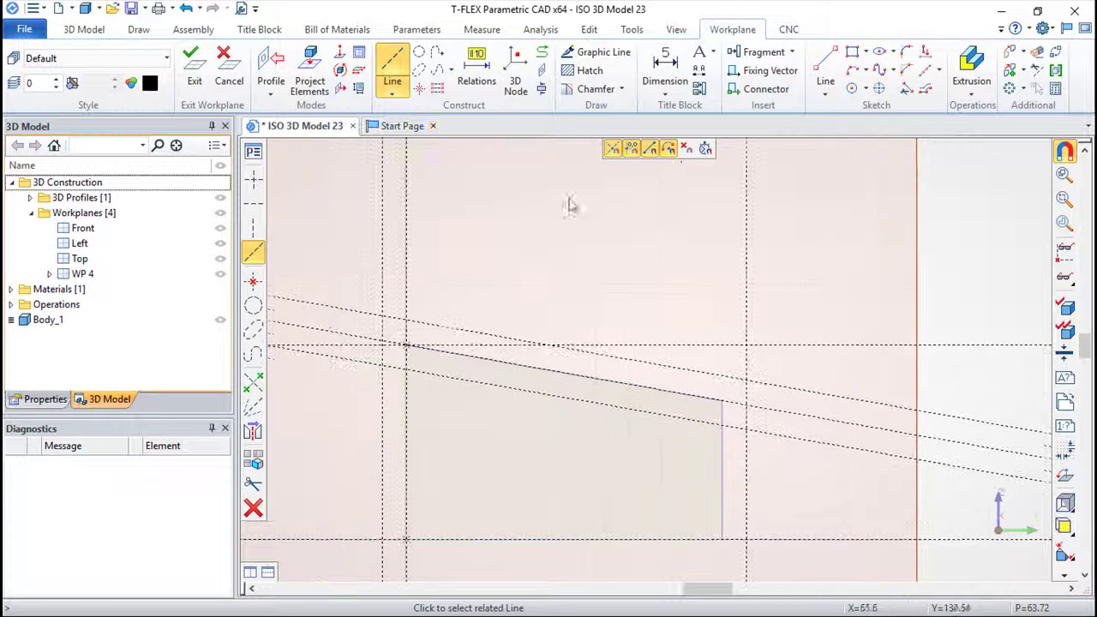
- Draw the closed four-sided slanted strip outline over the construction lines and exit the sketch
{"action": "left_click", "coordinate": [602, 52]}
{"action": "left_click", "coordinate": [382, 317]}
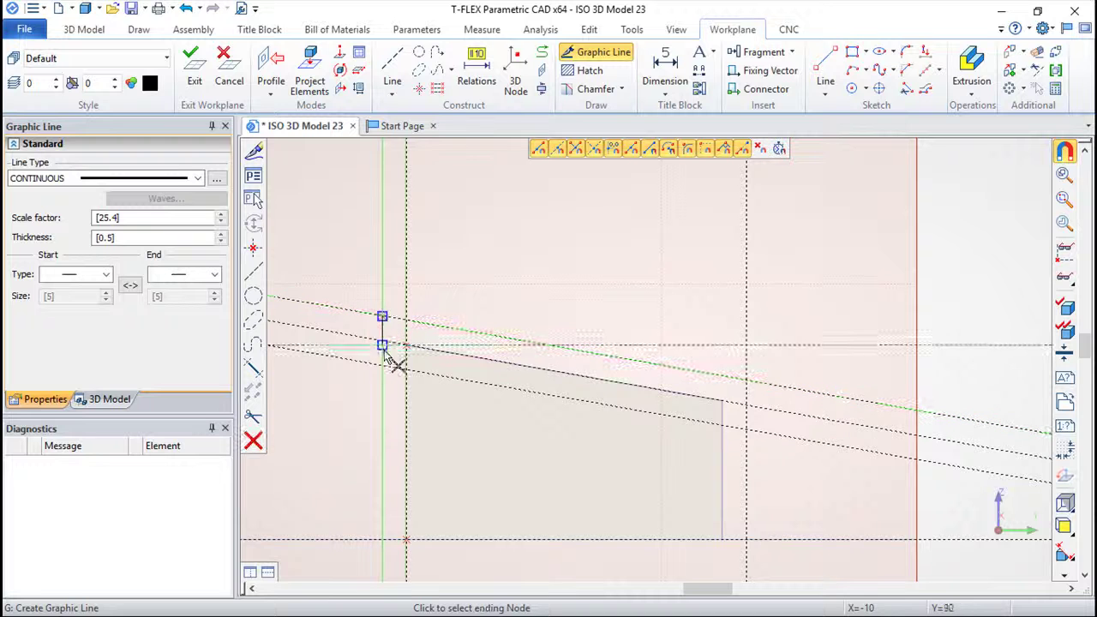
{"action": "left_click", "coordinate": [382, 365]}
{"action": "left_click", "coordinate": [745, 429]}
{"action": "left_click", "coordinate": [745, 378]}
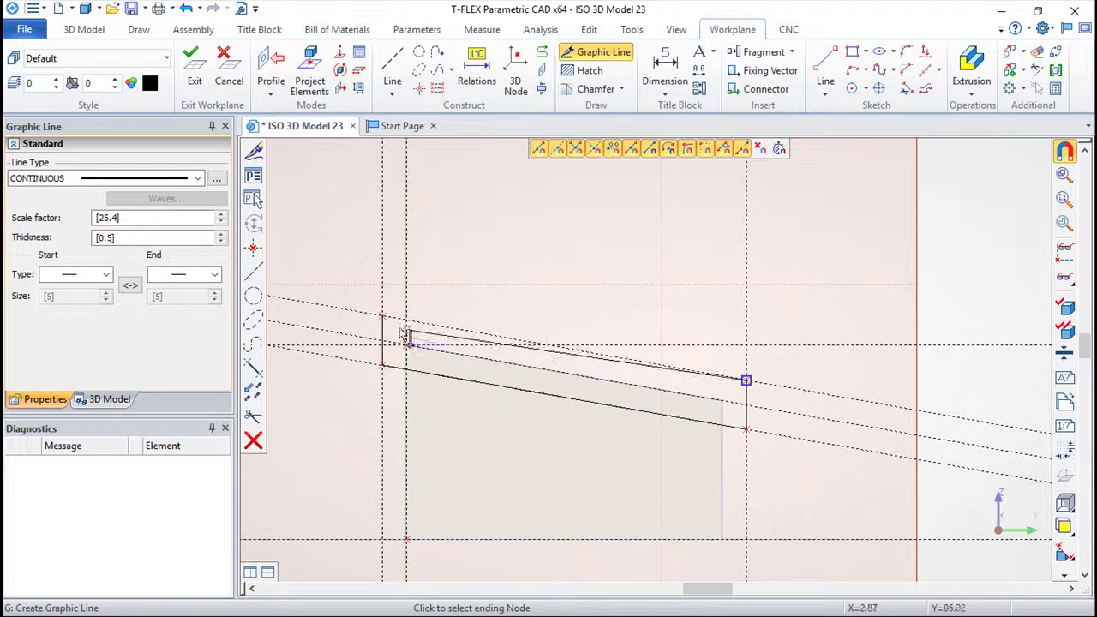
{"action": "left_click", "coordinate": [383, 317]}
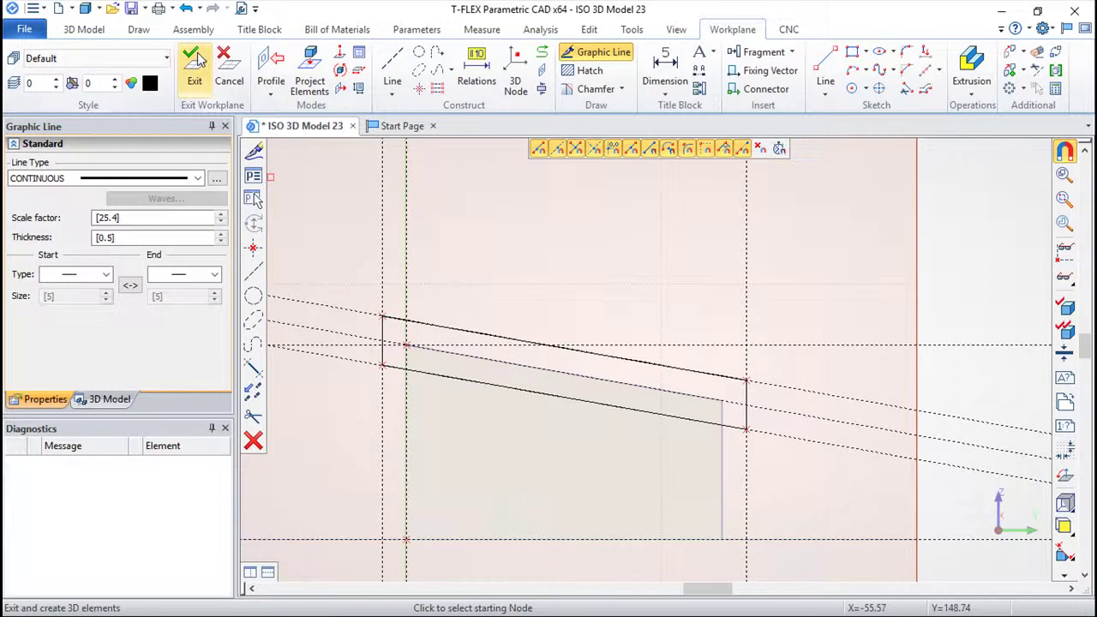
{"action": "left_click", "coordinate": [194, 70]}
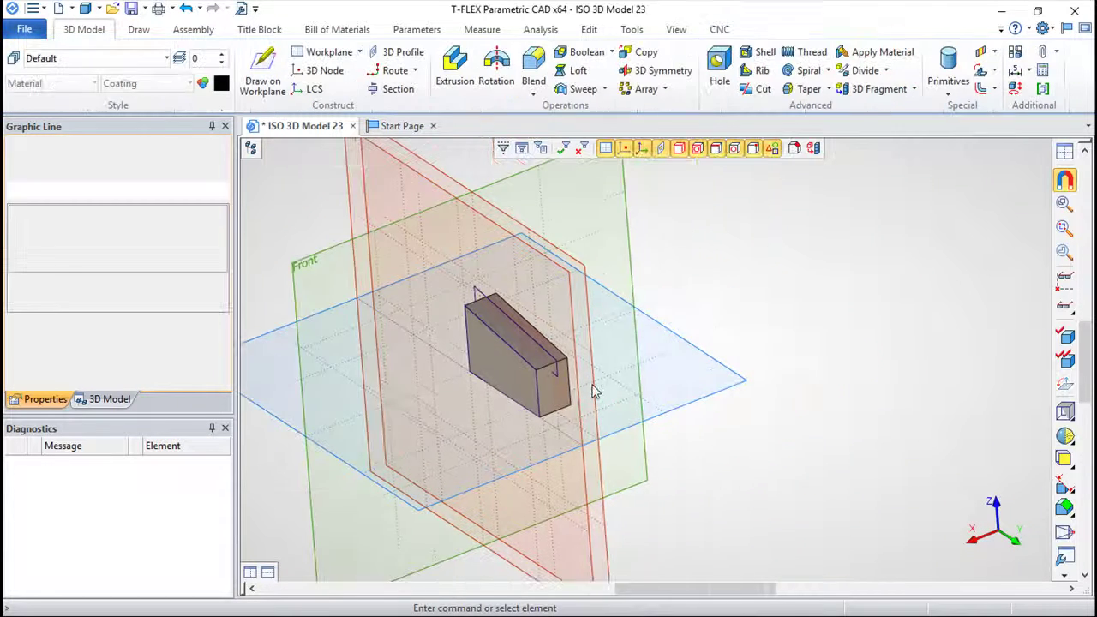
- Extrude the slanted strip symmetrically with a changed boolean mode, cutting the sloped groove into Body_1
{"action": "left_click", "coordinate": [454, 68]}
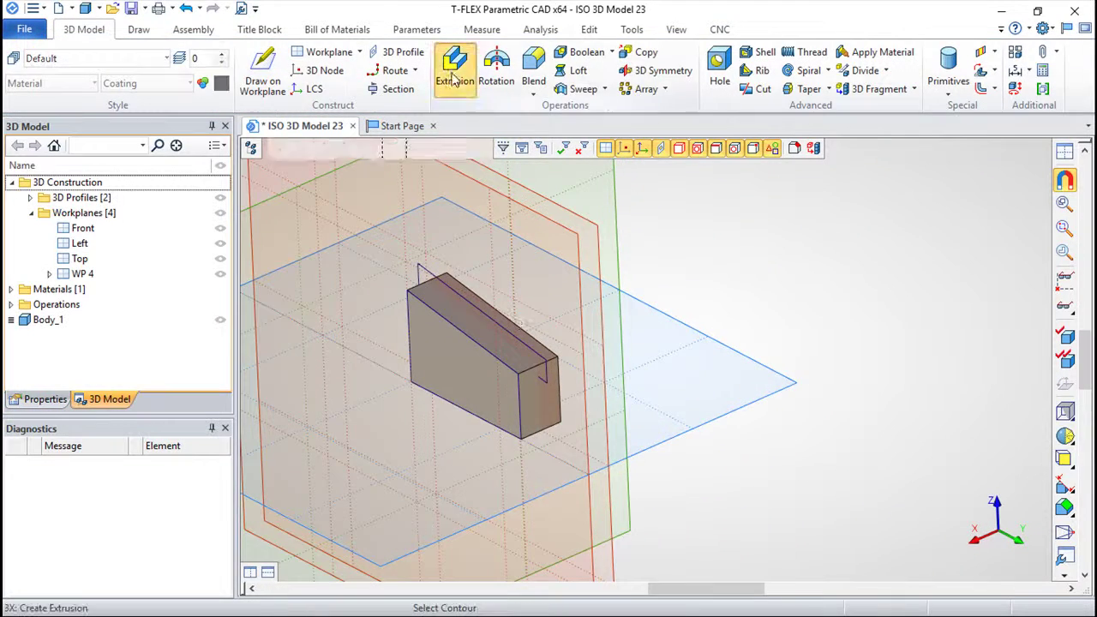
{"action": "left_click", "coordinate": [252, 175]}
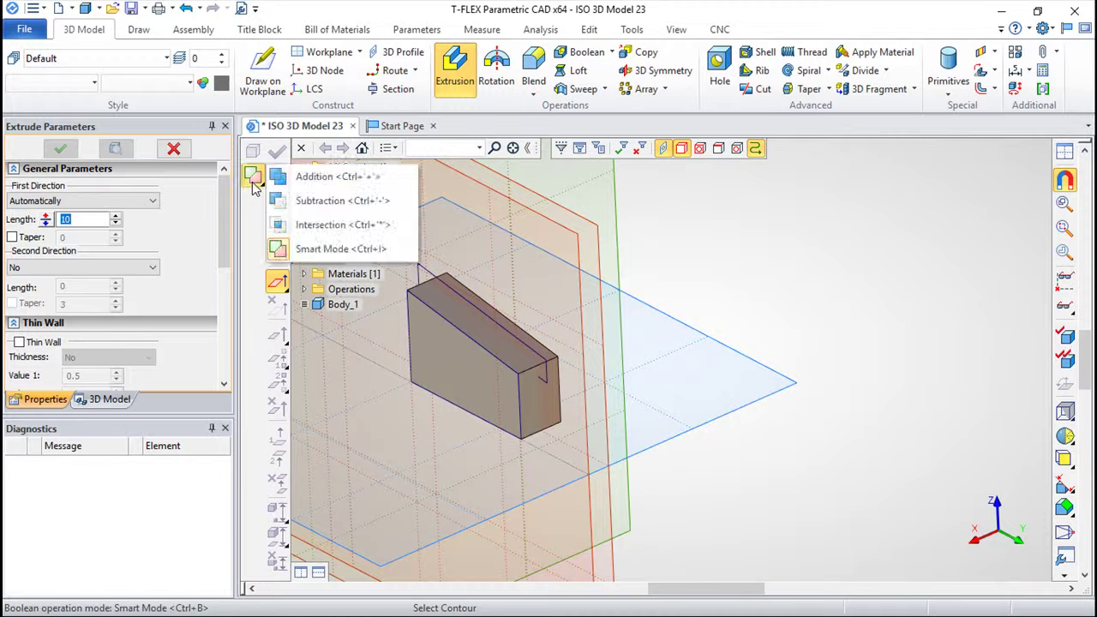
{"action": "left_click", "coordinate": [339, 211]}
{"action": "left_click", "coordinate": [428, 278]}
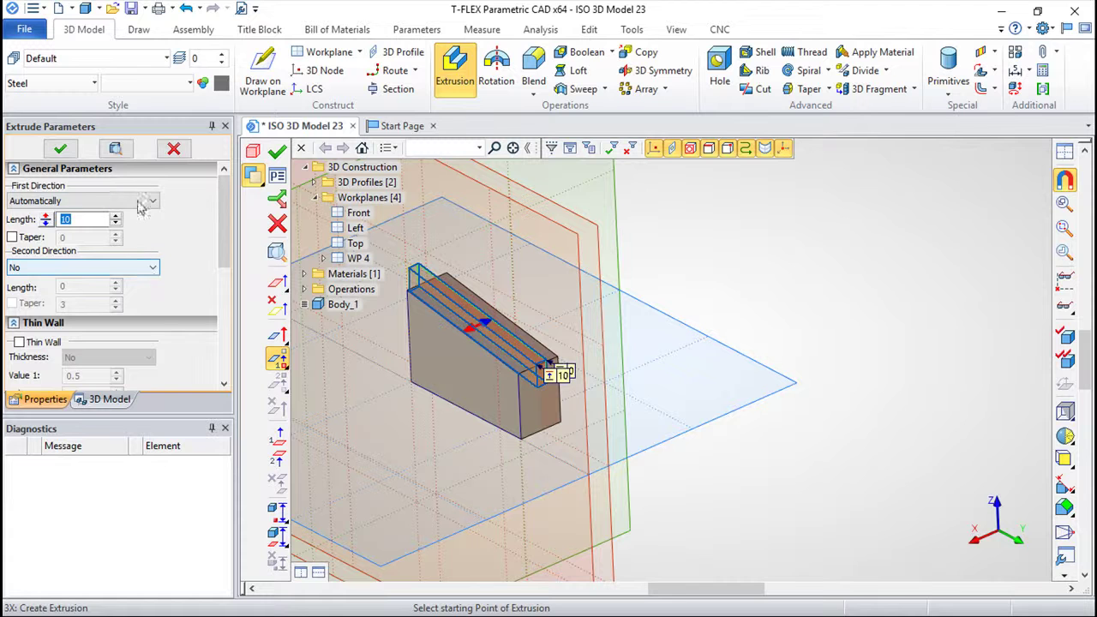
{"action": "left_click", "coordinate": [86, 202]}
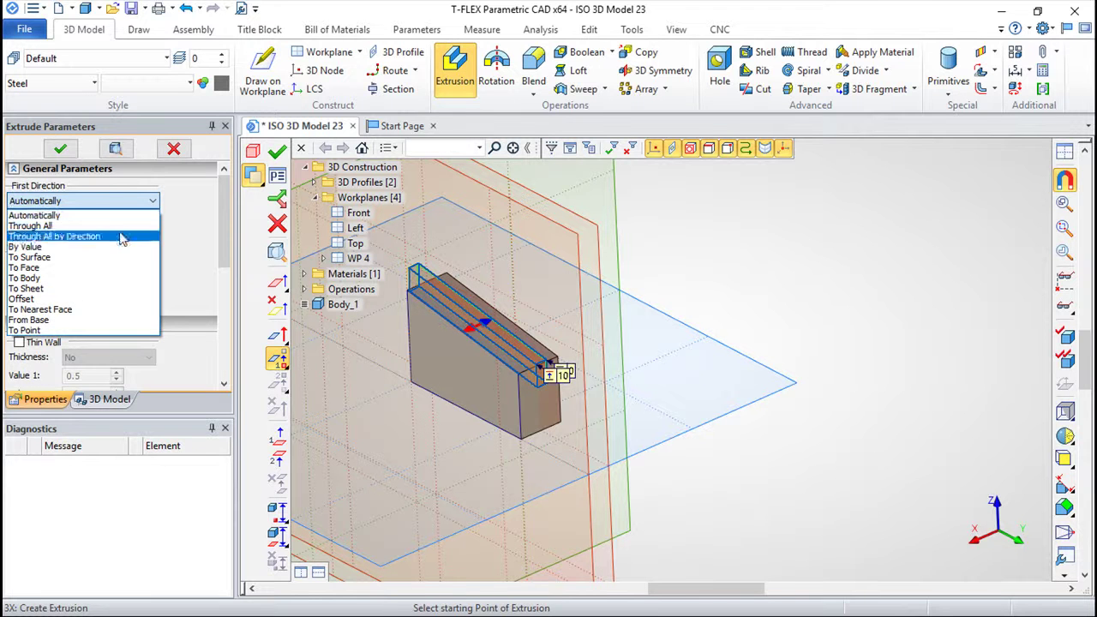
{"action": "key", "text": "Escape"}
{"action": "left_click", "coordinate": [157, 268]}
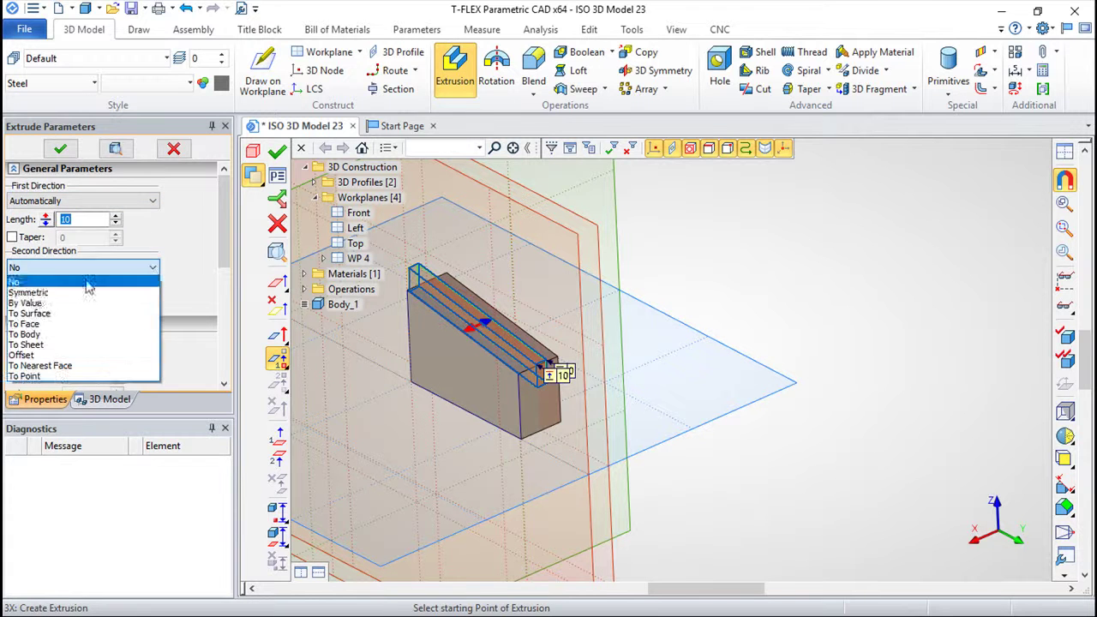
{"action": "left_click", "coordinate": [38, 295]}
{"action": "mouse_move", "coordinate": [440, 361]}
{"action": "middle_mouse_down"}
{"action": "mouse_move", "coordinate": [454, 381]}
{"action": "mouse_move", "coordinate": [496, 372]}
{"action": "mouse_move", "coordinate": [626, 382]}
{"action": "mouse_move", "coordinate": [745, 345]}
{"action": "mouse_move", "coordinate": [717, 350]}
{"action": "mouse_move", "coordinate": [668, 330]}
{"action": "middle_mouse_up"}
{"action": "left_click", "coordinate": [275, 156]}
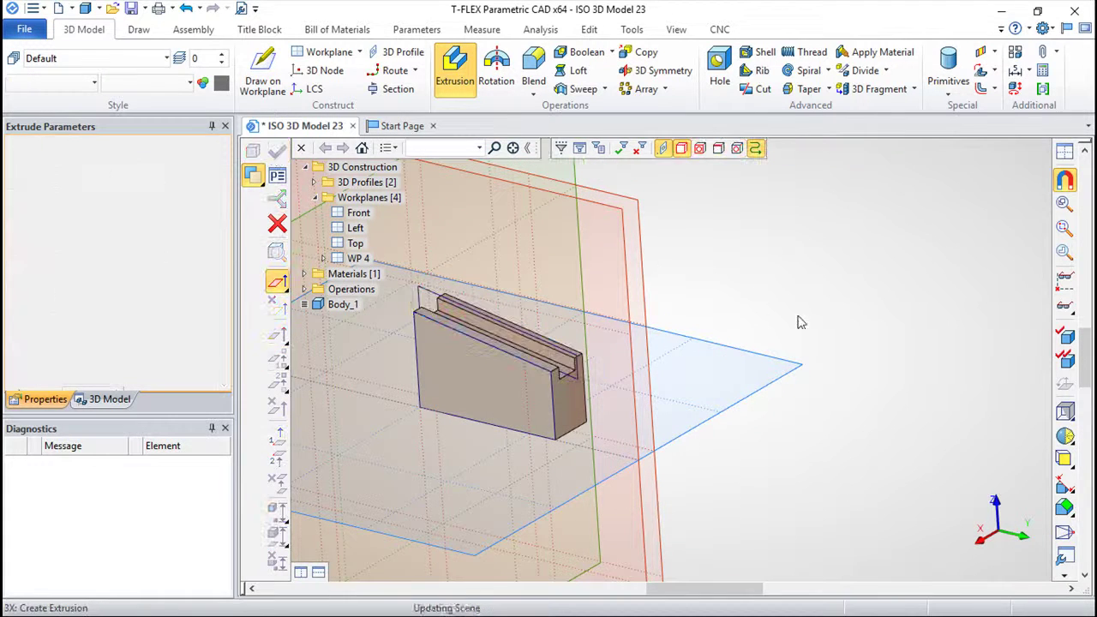
{"action": "mouse_move", "coordinate": [565, 337]}
{"action": "middle_mouse_down"}
{"action": "mouse_move", "coordinate": [690, 385]}
{"action": "mouse_move", "coordinate": [384, 387]}
{"action": "mouse_move", "coordinate": [644, 377]}
{"action": "middle_mouse_up"}
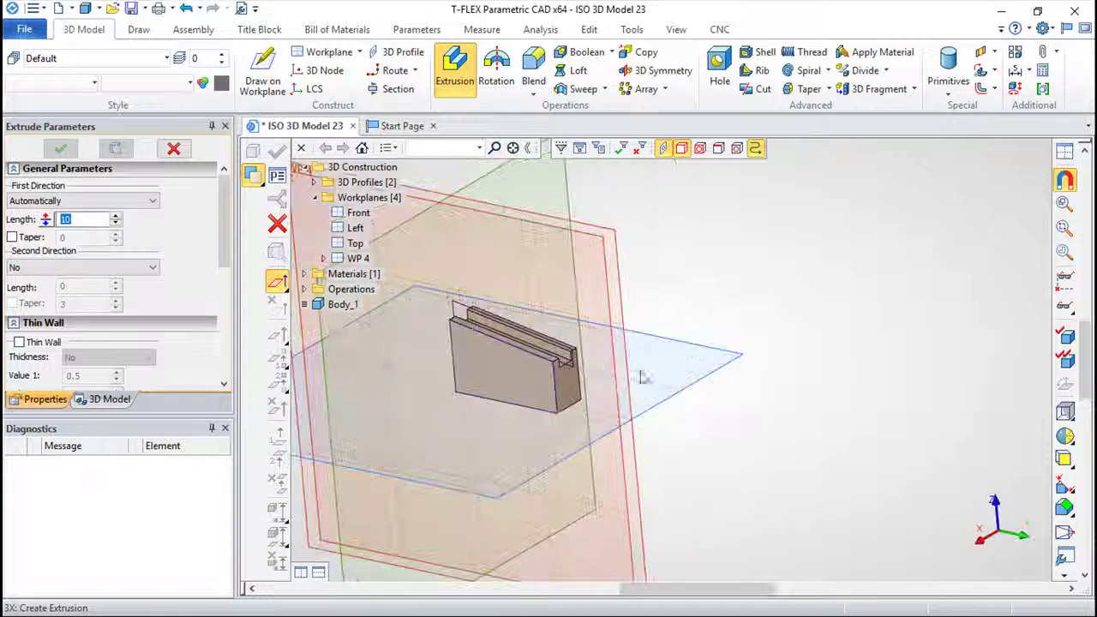
{"action": "middle_click_drag", "start_coordinate": [661, 258], "coordinate": [852, 372]}
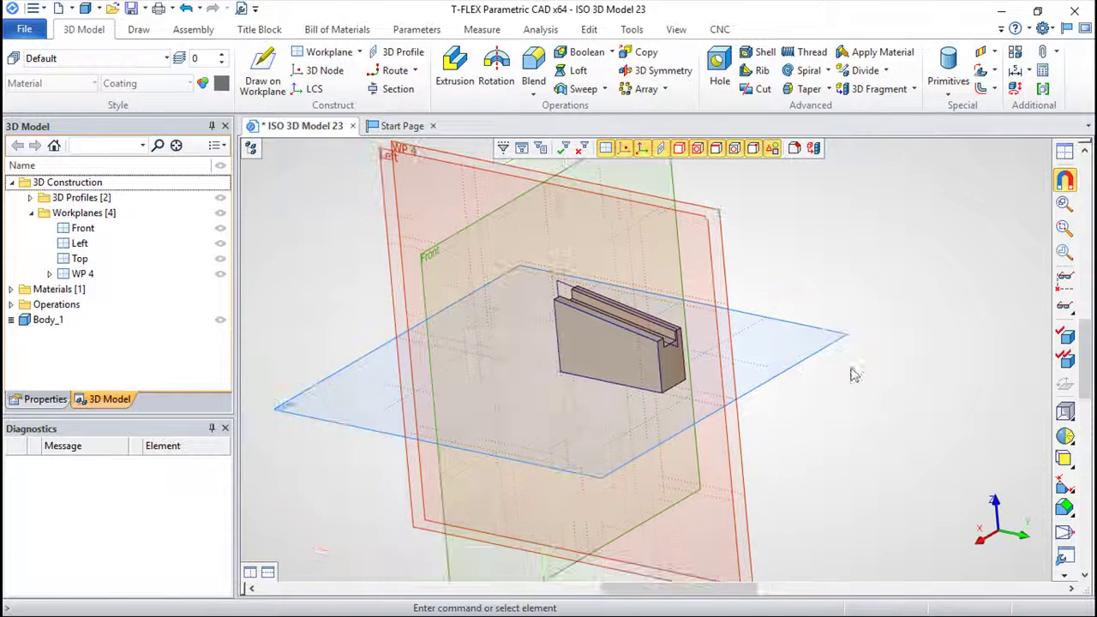
- Start a sketch on the Top workplane with construction lines at the plate's top-left corner plus a vertical offset
{"action": "left_click", "coordinate": [804, 363]}
{"action": "right_click", "coordinate": [803, 363]}
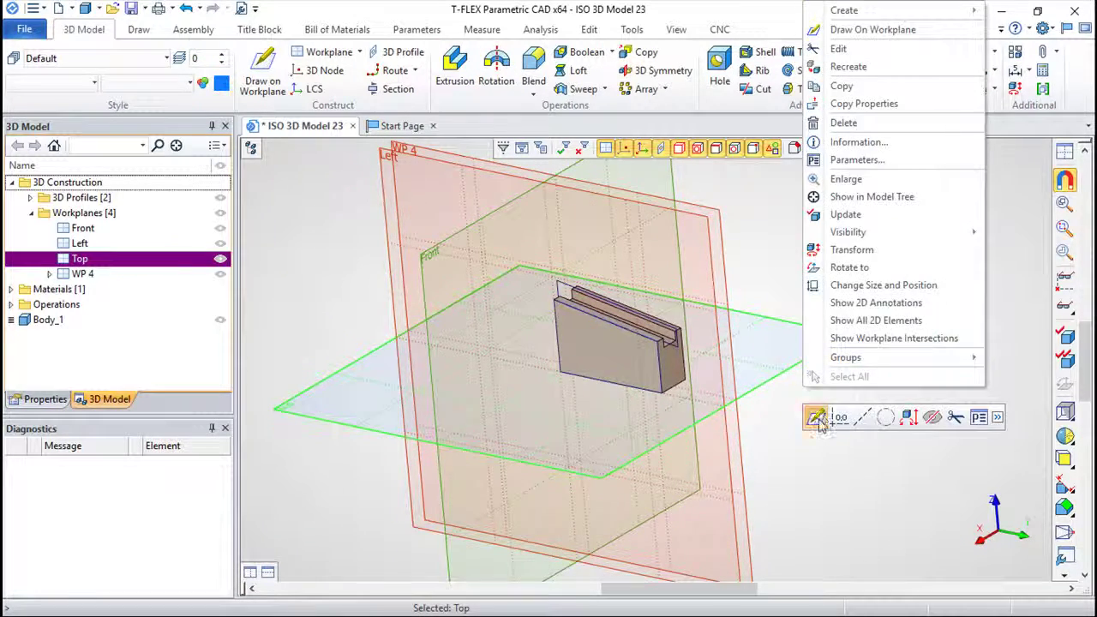
{"action": "left_click", "coordinate": [815, 418]}
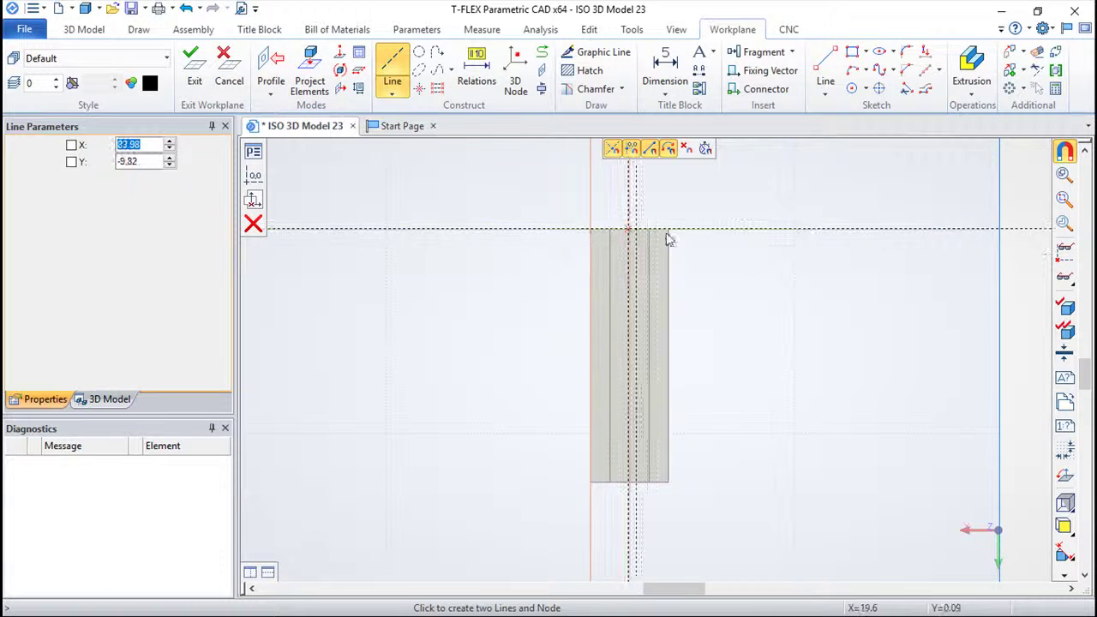
{"action": "left_click", "coordinate": [185, 7]}
{"action": "left_click", "coordinate": [385, 69]}
{"action": "left_click", "coordinate": [591, 231]}
{"action": "right_click", "coordinate": [827, 305]}
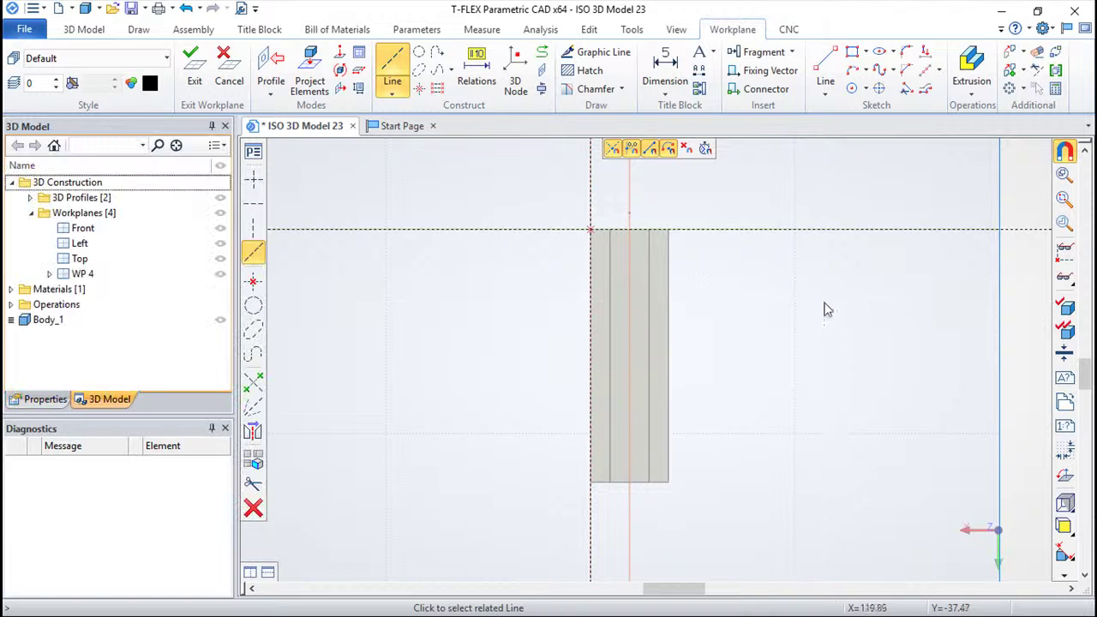
{"action": "left_click", "coordinate": [591, 180]}
{"action": "type", "text": "4"}
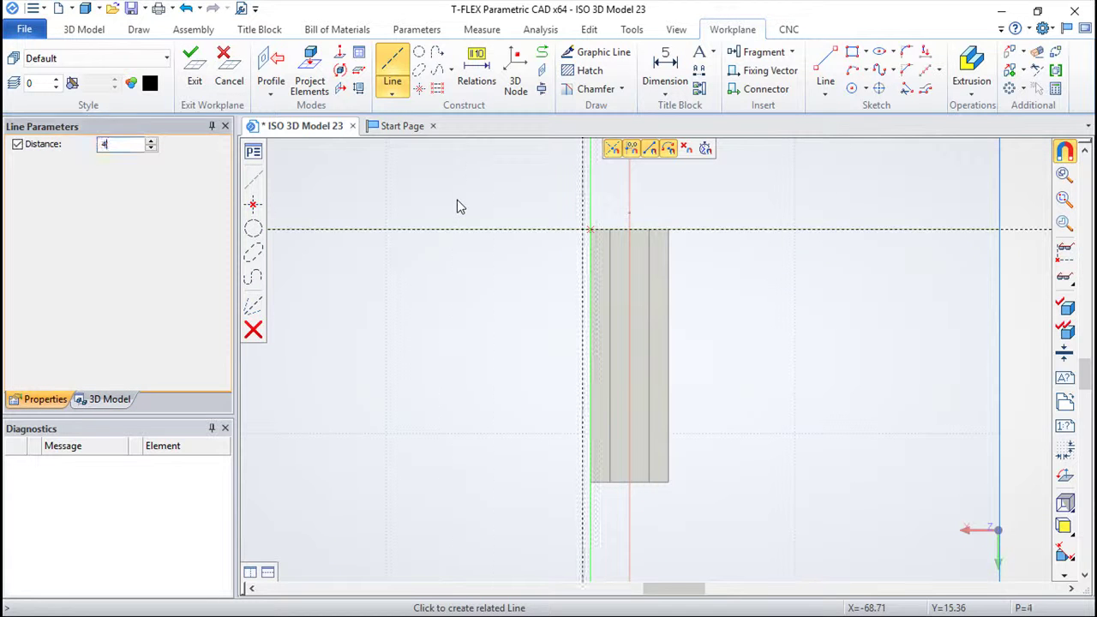
{"action": "key", "text": "Return"}
{"action": "right_click", "coordinate": [795, 400]}
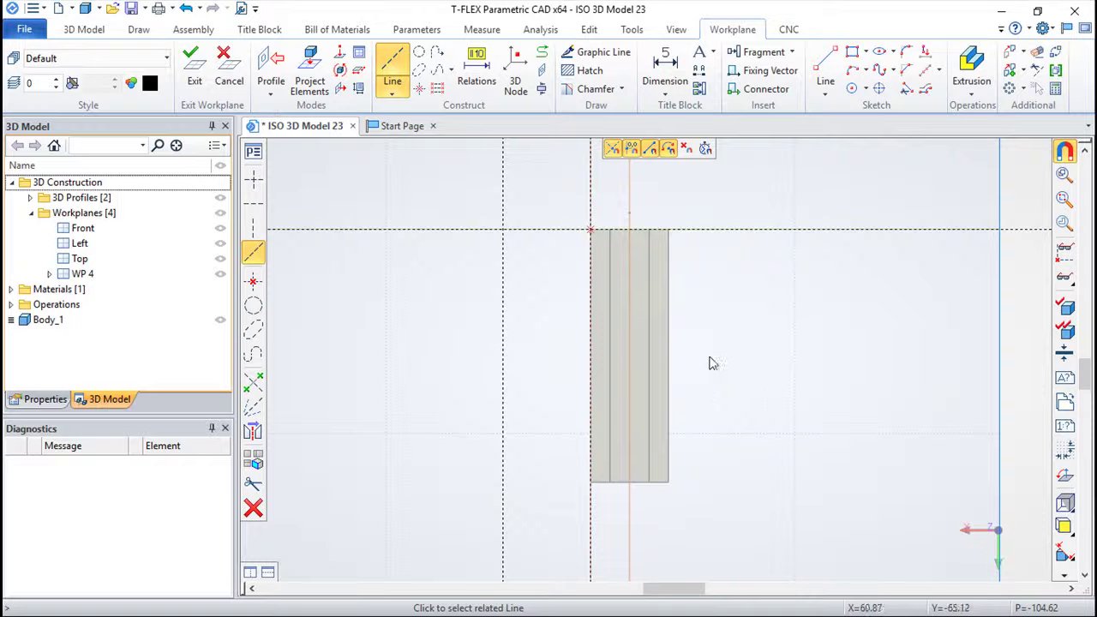
- Add a horizontal line 100 below the top edge, parallel lines at 25, and a vertical line left of the plate
{"action": "left_click", "coordinate": [549, 230]}
{"action": "type", "text": "10"}
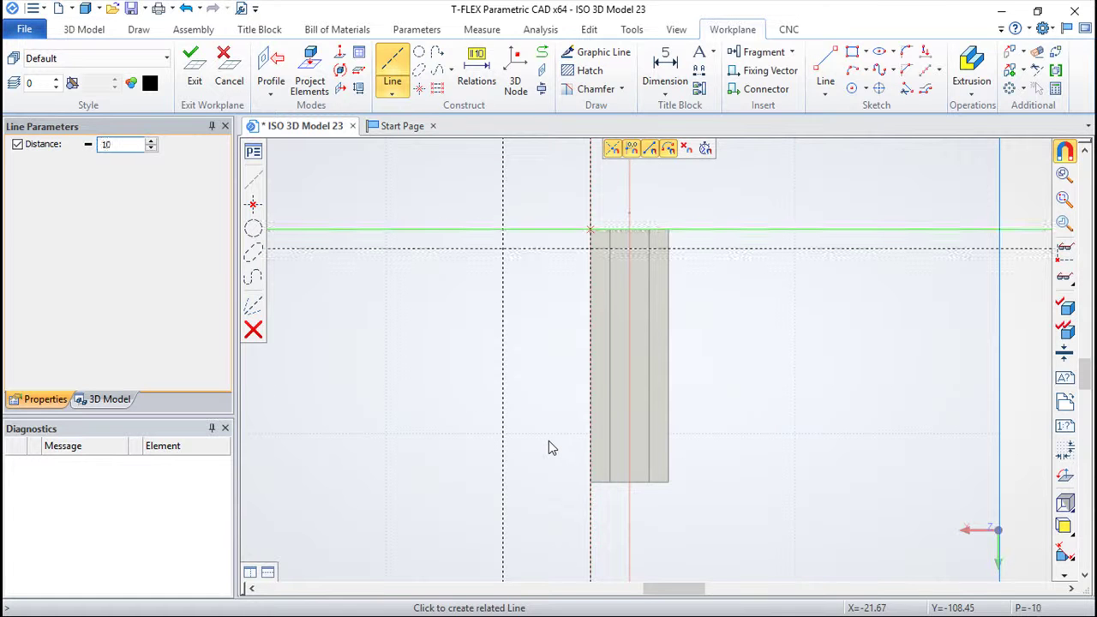
{"action": "type", "text": "0"}
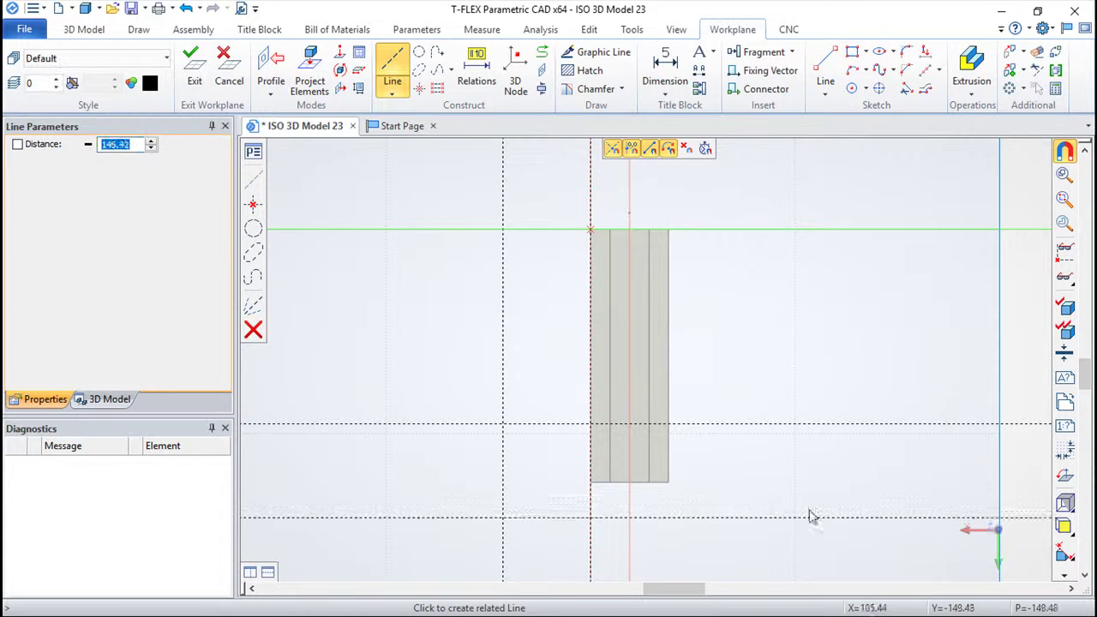
{"action": "left_click", "coordinate": [805, 521]}
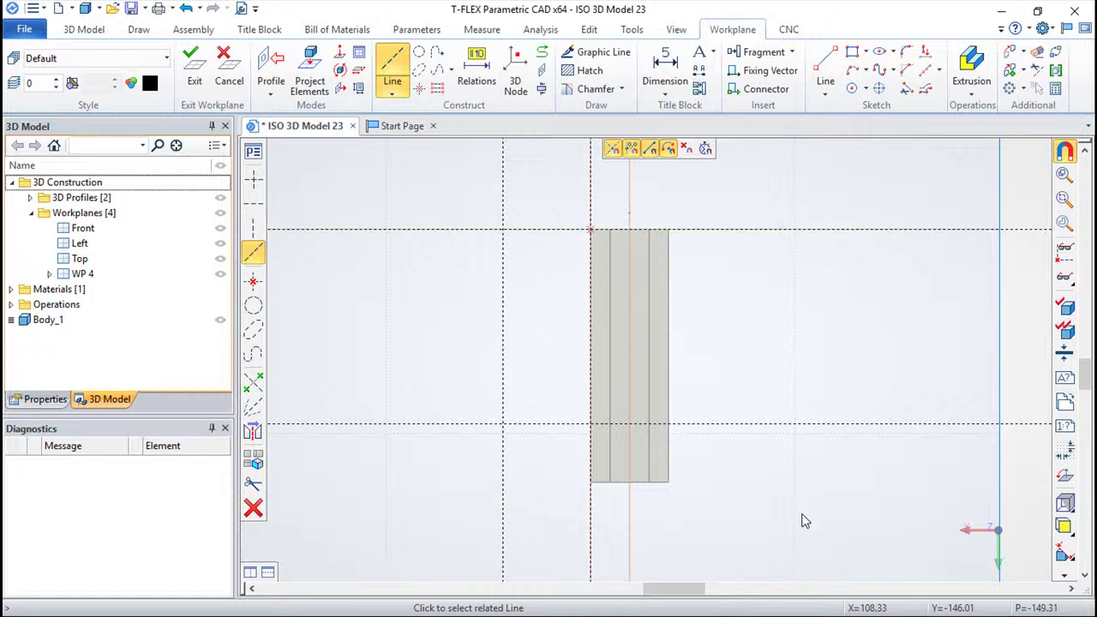
{"action": "left_click", "coordinate": [781, 426]}
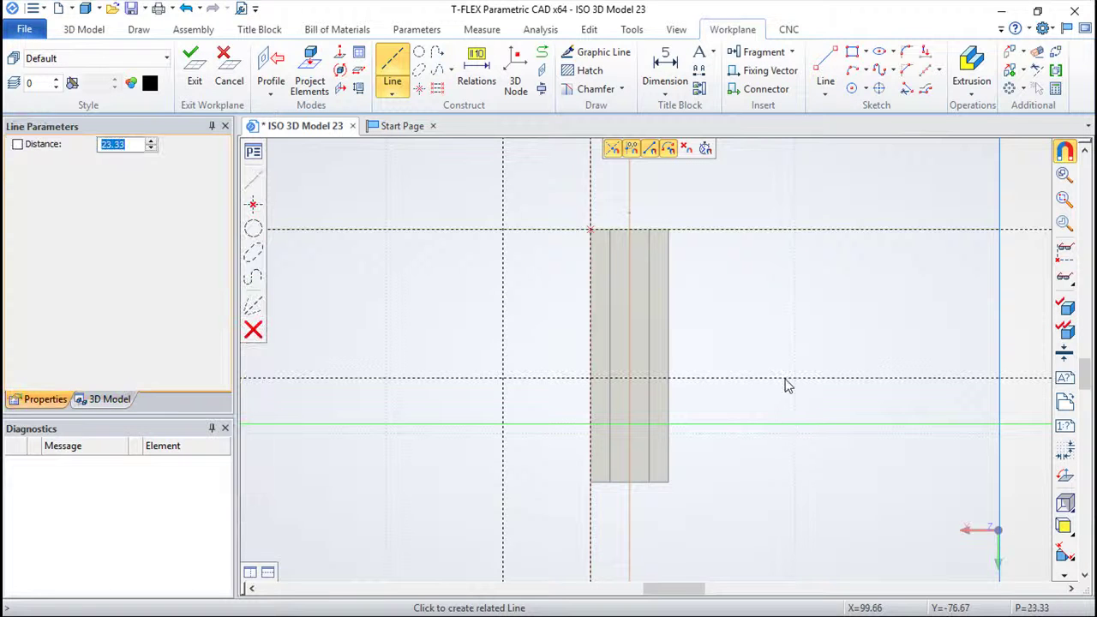
{"action": "type", "text": "25"}
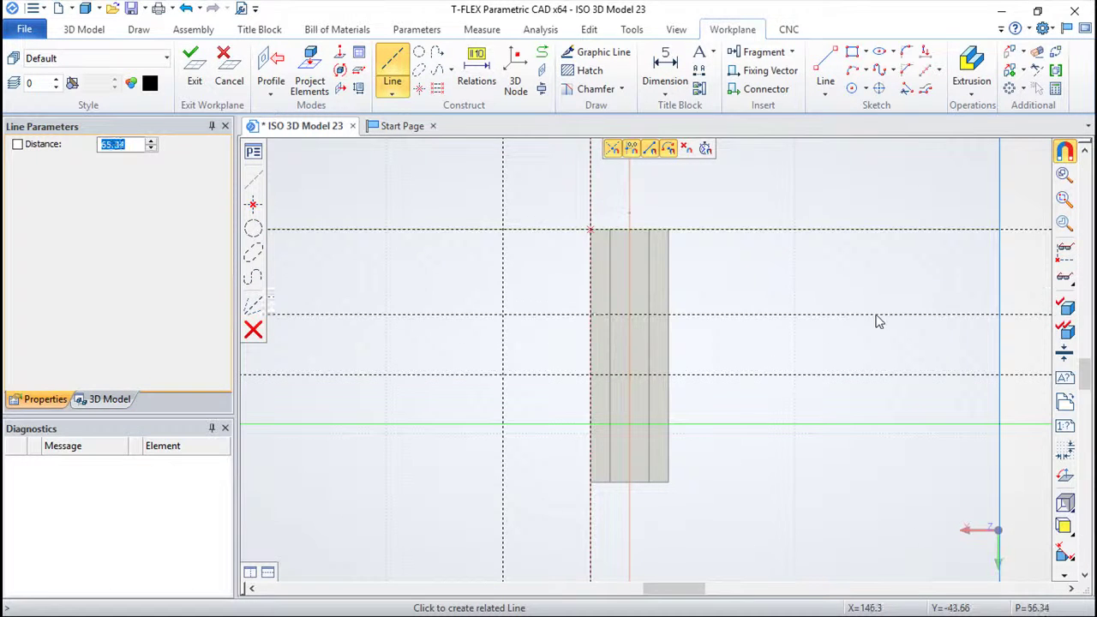
{"action": "left_click", "coordinate": [877, 321]}
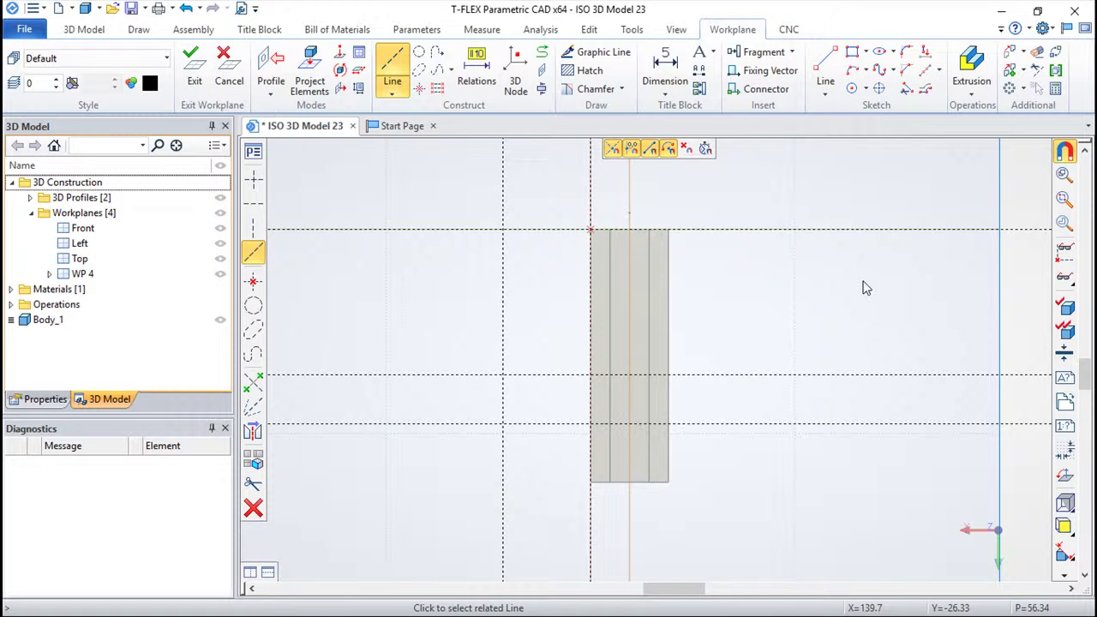
{"action": "left_click", "coordinate": [791, 233]}
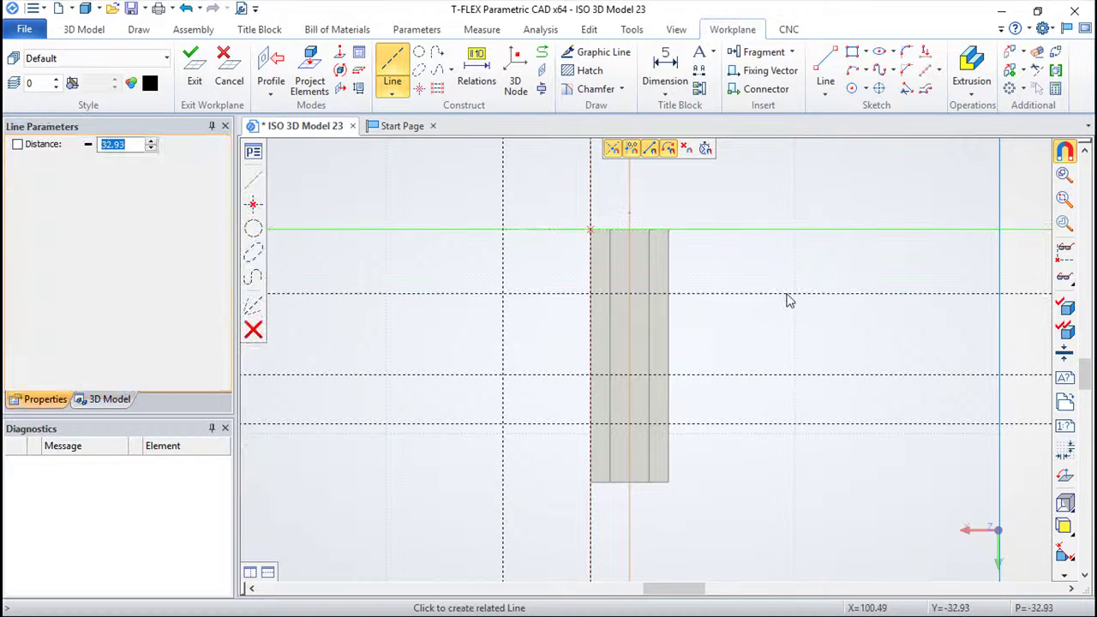
{"action": "type", "text": "25"}
{"action": "key", "text": "Return"}
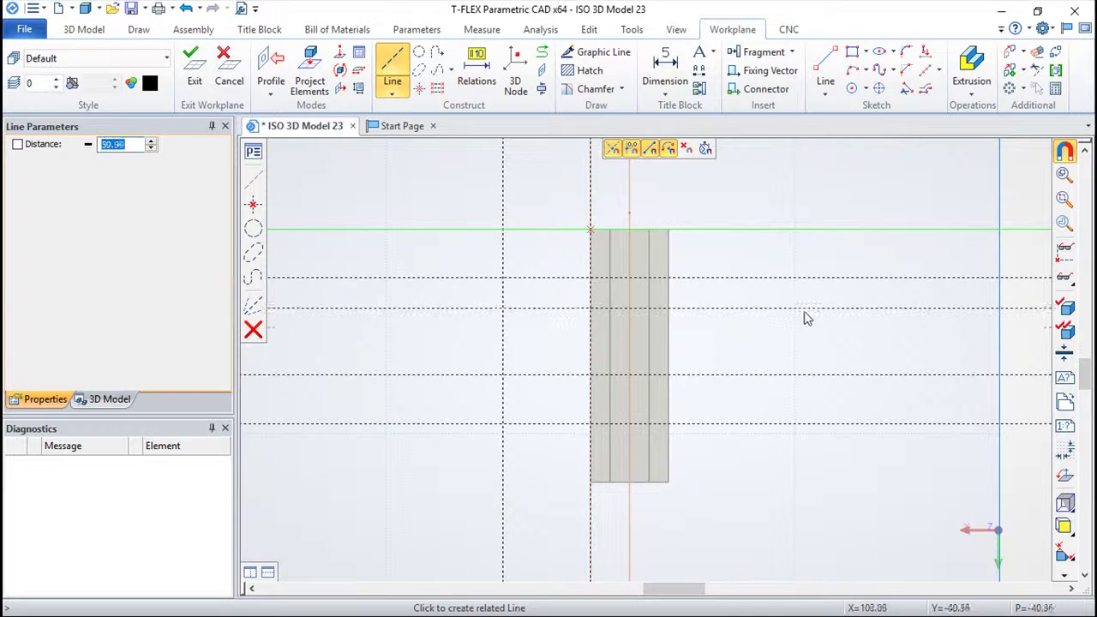
{"action": "key", "text": "Escape"}
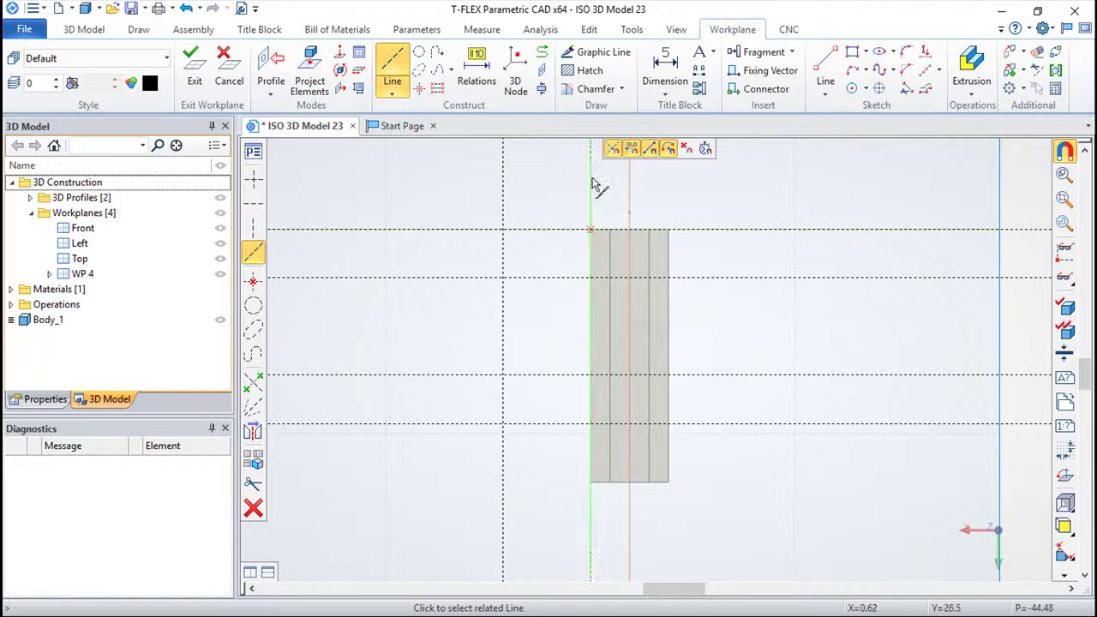
{"action": "left_click", "coordinate": [591, 184]}
{"action": "left_click", "coordinate": [553, 190]}
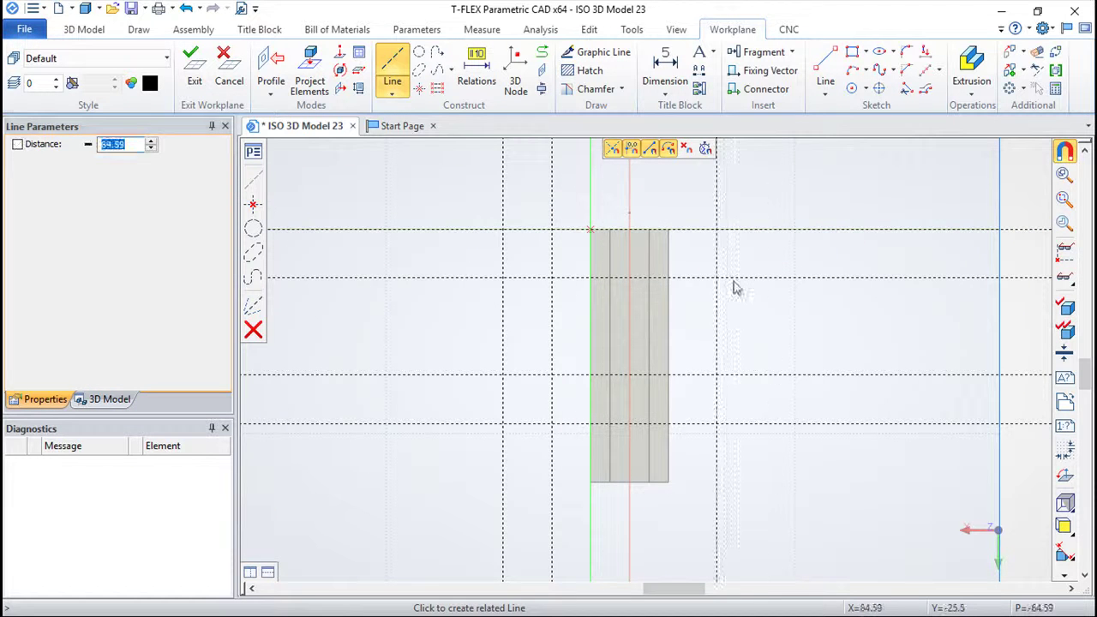
{"action": "key", "text": "Escape"}
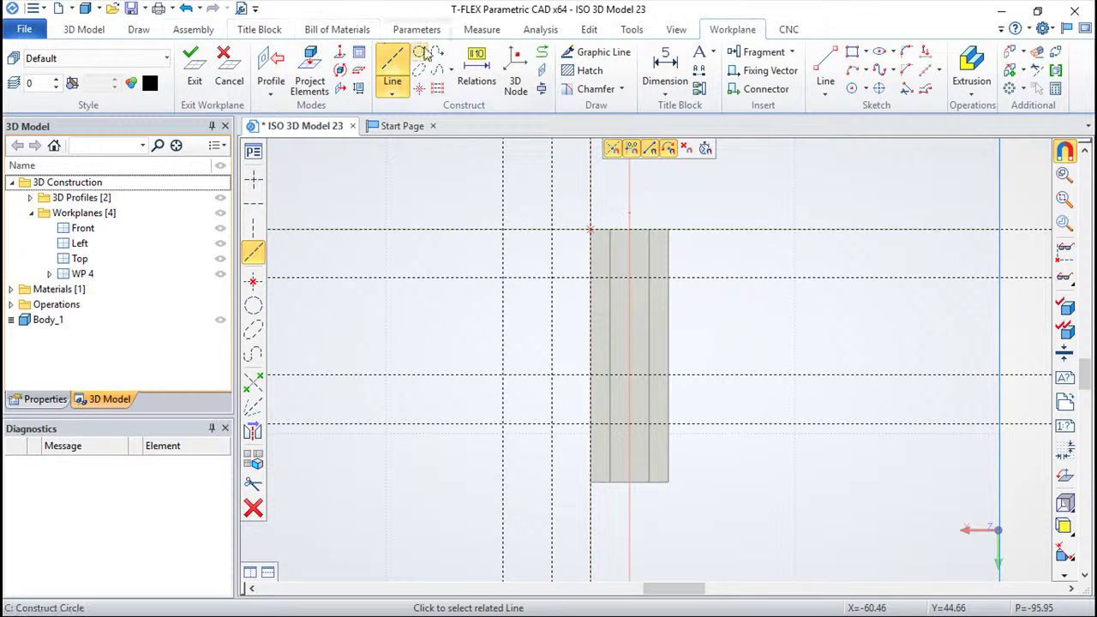
- Construct two radius-25 circles at the upper and lower line intersections
{"action": "left_click", "coordinate": [418, 53]}
{"action": "left_click", "coordinate": [550, 277]}
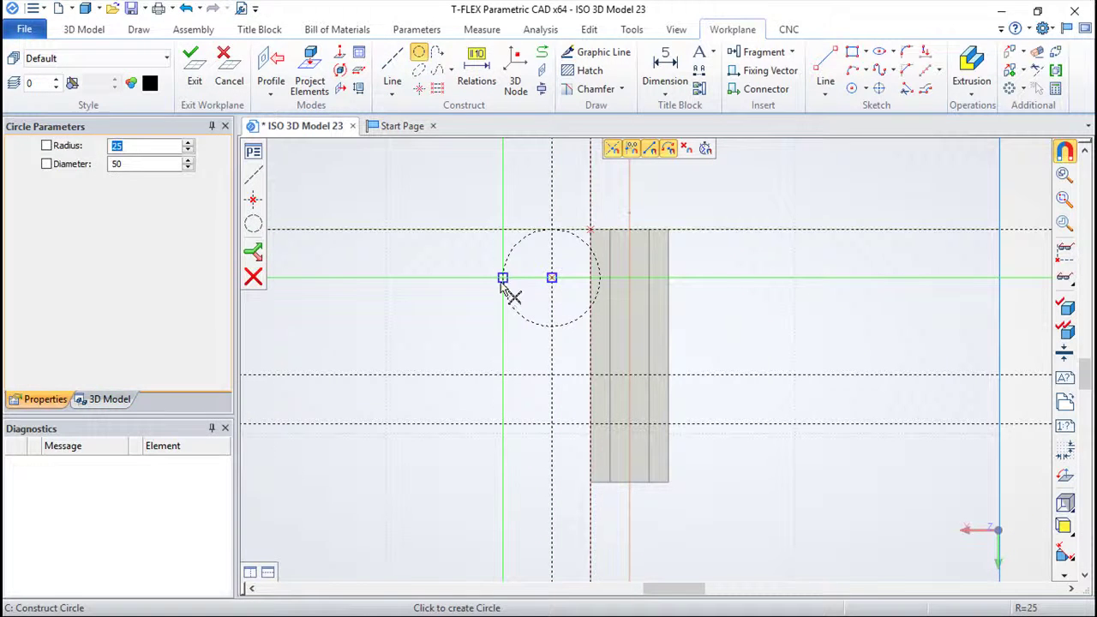
{"action": "left_click", "coordinate": [503, 278]}
{"action": "left_click", "coordinate": [551, 374]}
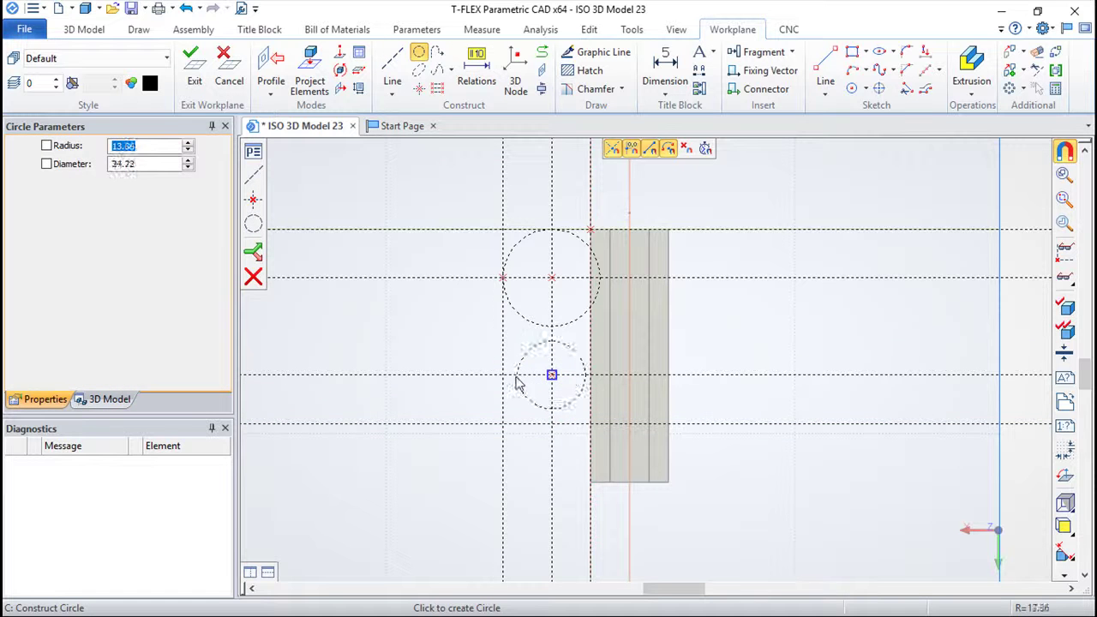
{"action": "left_click", "coordinate": [503, 374]}
{"action": "scroll", "coordinate": [779, 294], "scroll_direction": "up", "scroll_amount": 2}
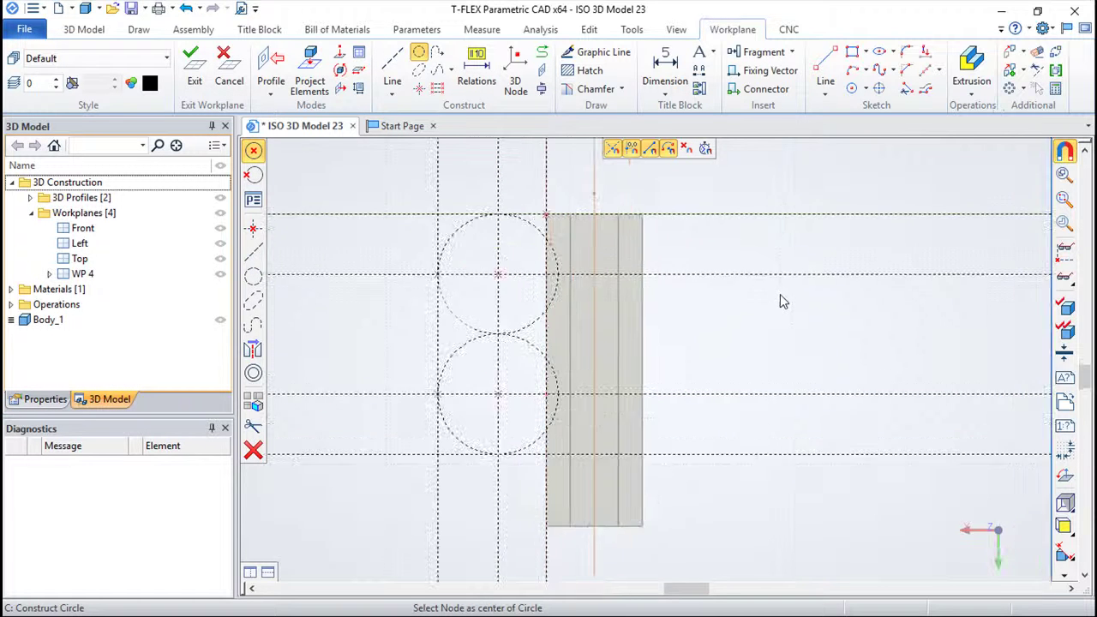
- Trace a closed outline down the plate edge and around both circles, then exit to 3D
{"action": "left_click", "coordinate": [596, 53]}
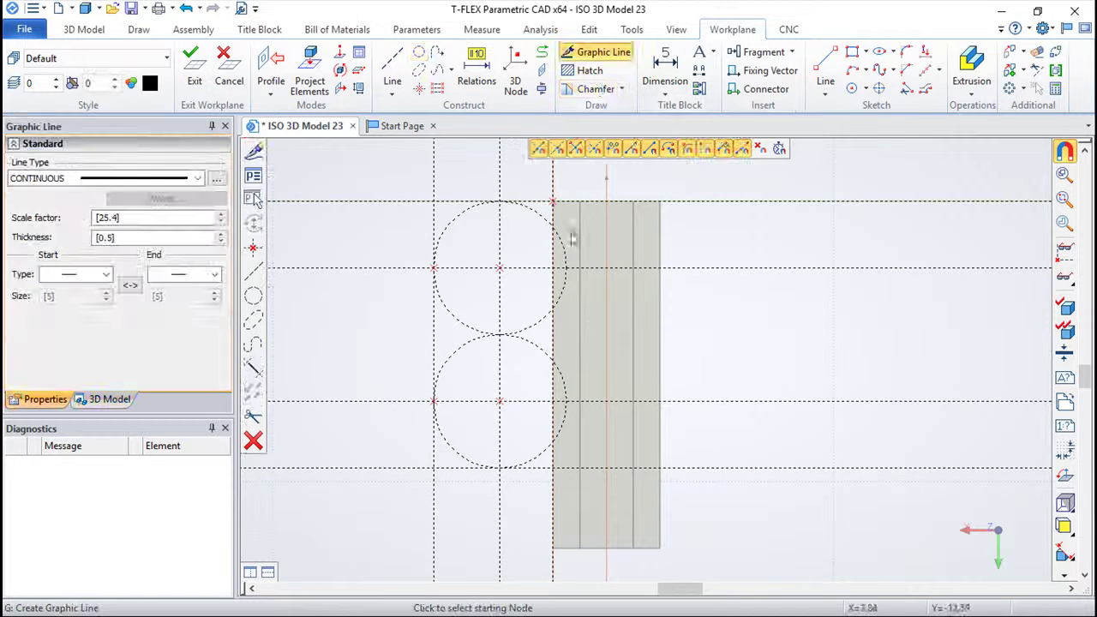
{"action": "left_click", "coordinate": [553, 201]}
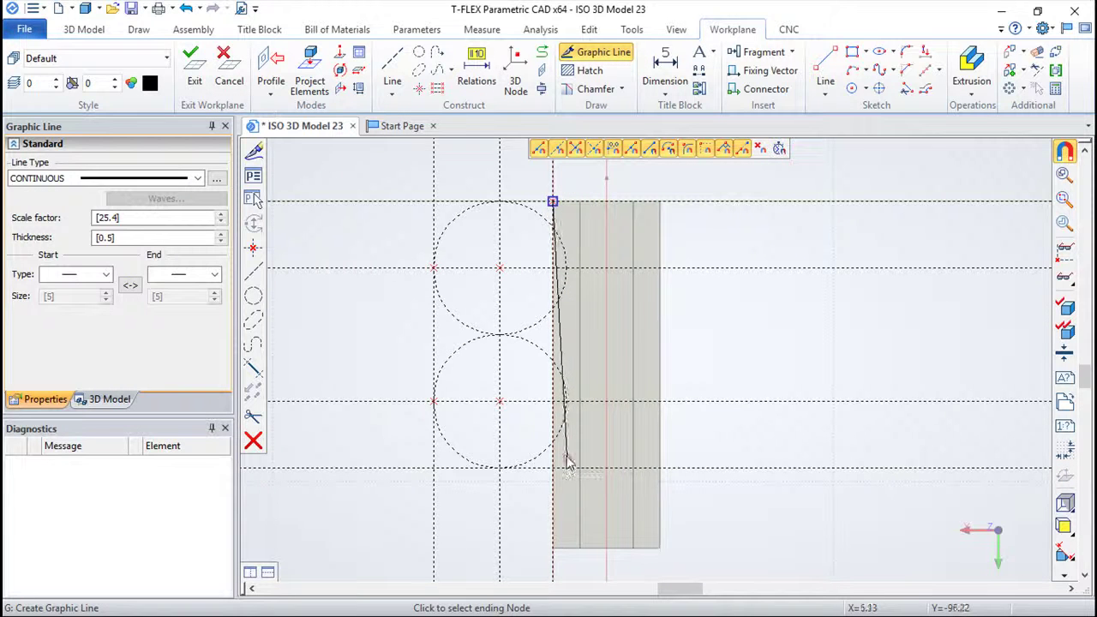
{"action": "left_click", "coordinate": [541, 471]}
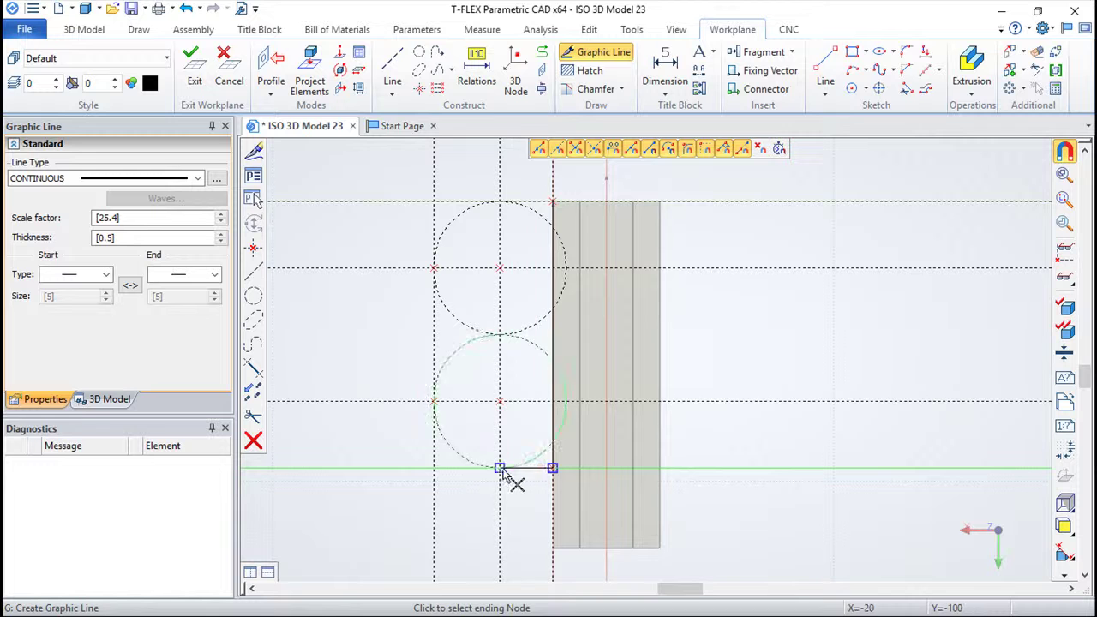
{"action": "left_click", "coordinate": [433, 401]}
{"action": "left_click", "coordinate": [433, 267]}
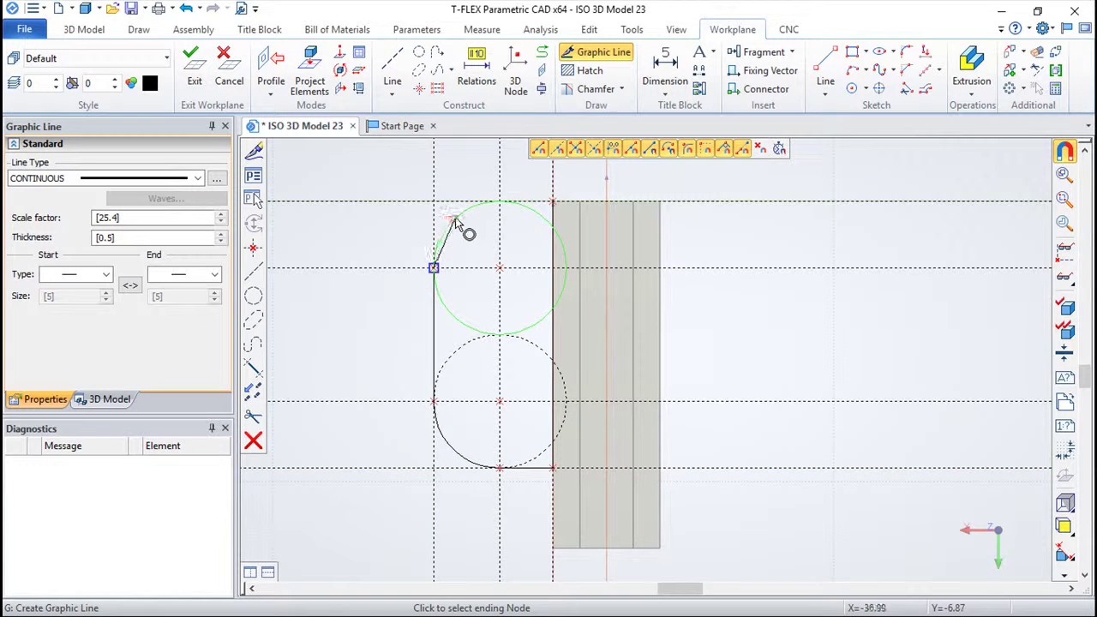
{"action": "left_click", "coordinate": [499, 201]}
{"action": "left_click", "coordinate": [553, 201]}
{"action": "key", "text": "Escape"}
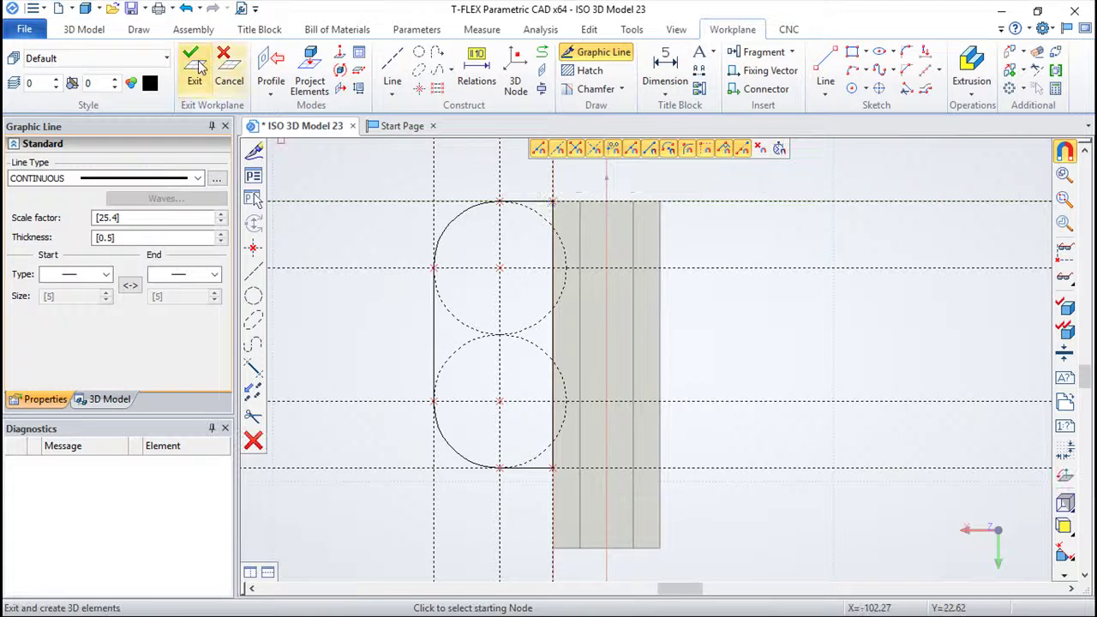
{"action": "left_click", "coordinate": [194, 63]}
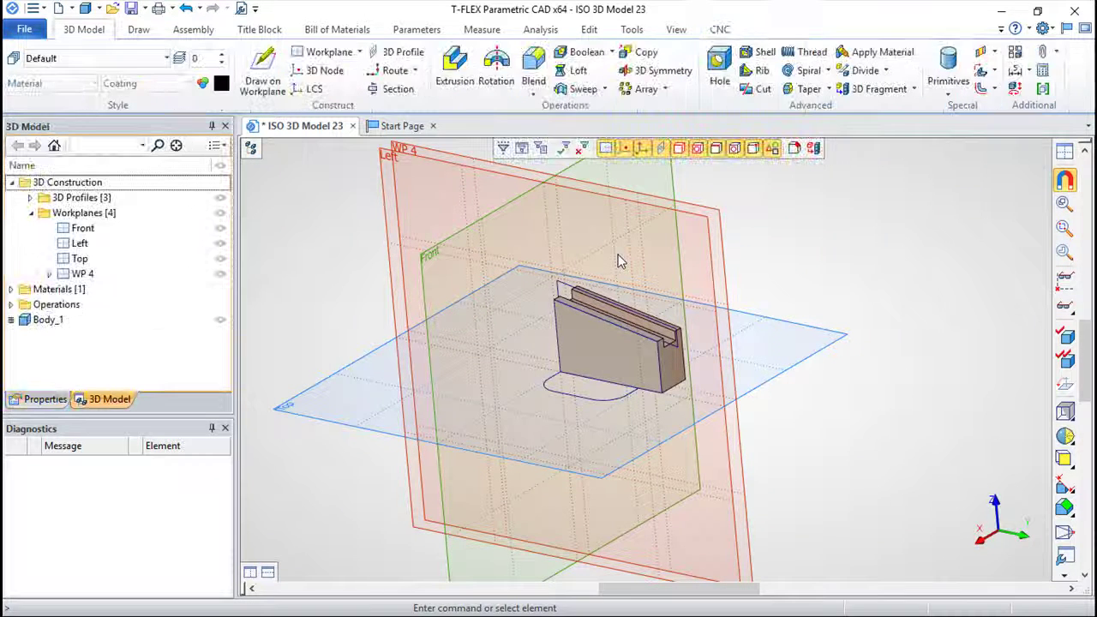
- Extrude the rounded outline 10 as an Addition to Body_1, then pick the base plate's top face
{"action": "left_click", "coordinate": [454, 64]}
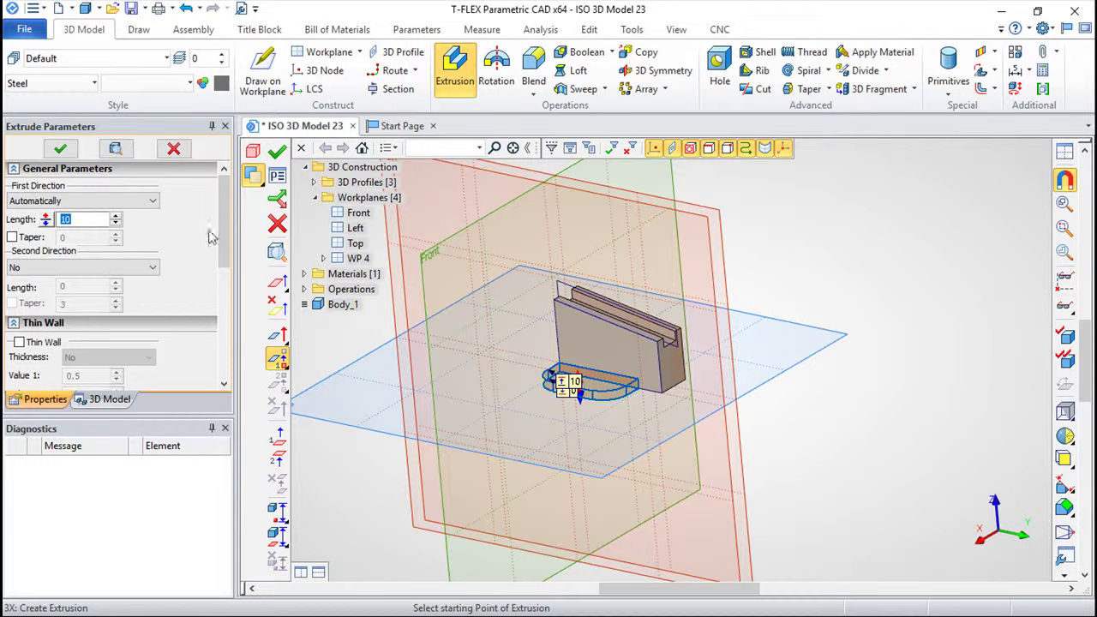
{"action": "left_click", "coordinate": [264, 187]}
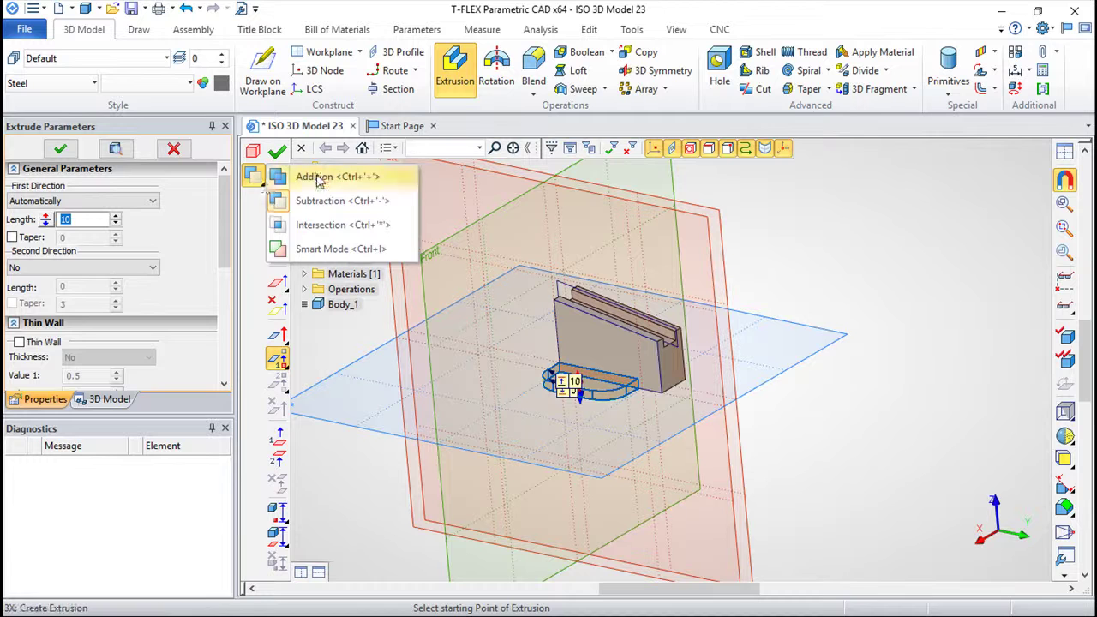
{"action": "left_click", "coordinate": [317, 177]}
{"action": "left_click", "coordinate": [276, 151]}
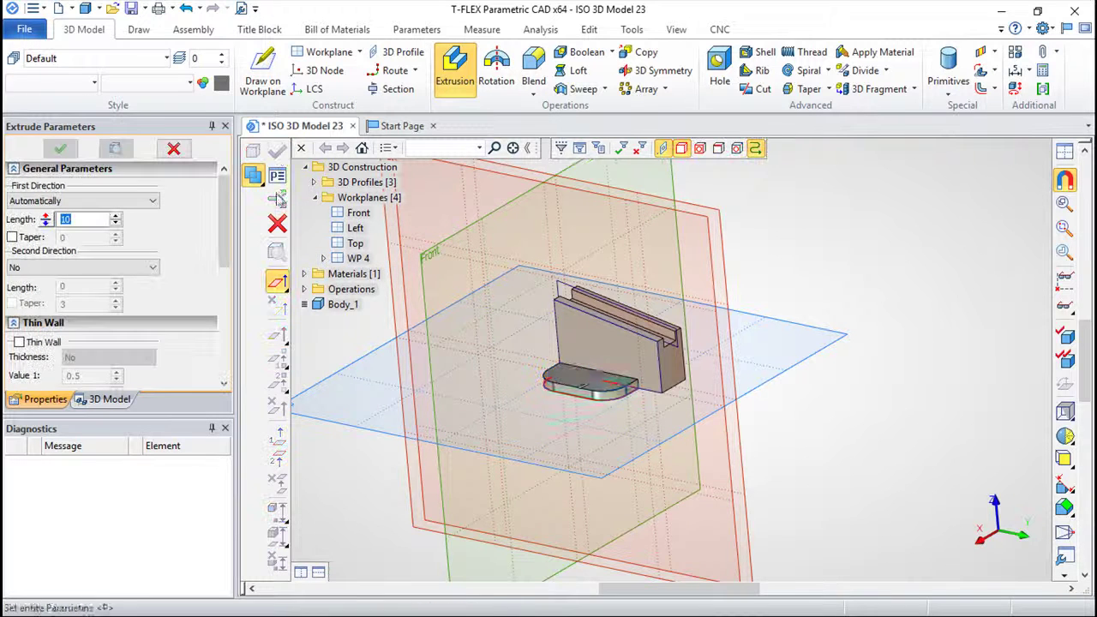
{"action": "mouse_move", "coordinate": [607, 472]}
{"action": "middle_mouse_down"}
{"action": "mouse_move", "coordinate": [849, 436]}
{"action": "mouse_move", "coordinate": [746, 385]}
{"action": "middle_mouse_up"}
{"action": "key", "text": "Escape"}
{"action": "right_click", "coordinate": [746, 384]}
- Add parallel construction lines 75 from the left edge and 20 below the top edge
{"action": "scroll", "coordinate": [759, 420], "scroll_direction": "up", "scroll_amount": 3}
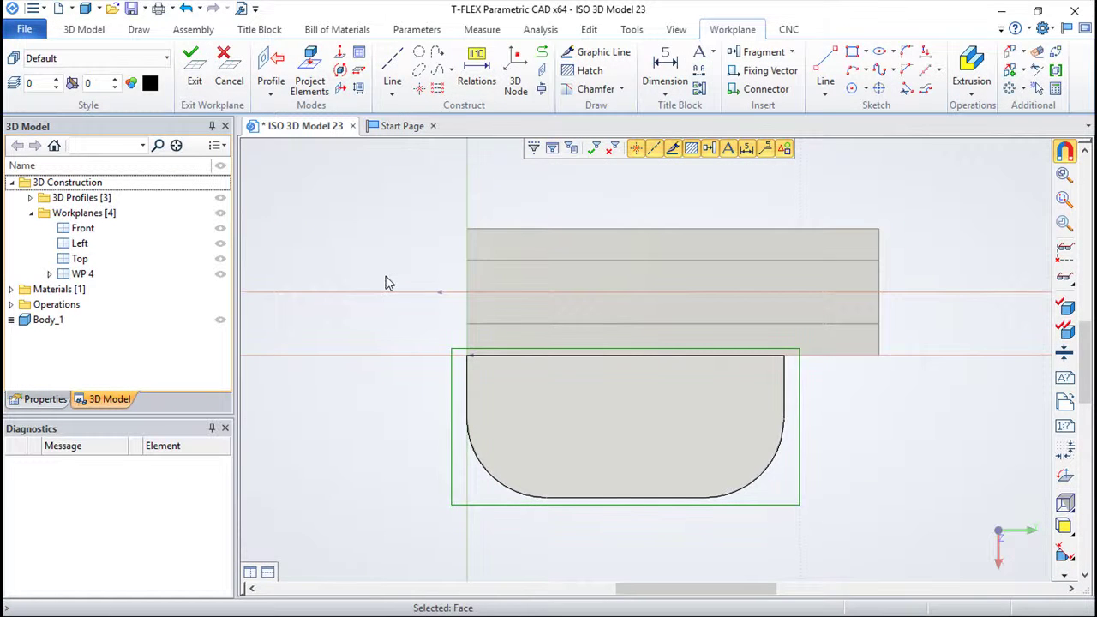
{"action": "left_click", "coordinate": [399, 81]}
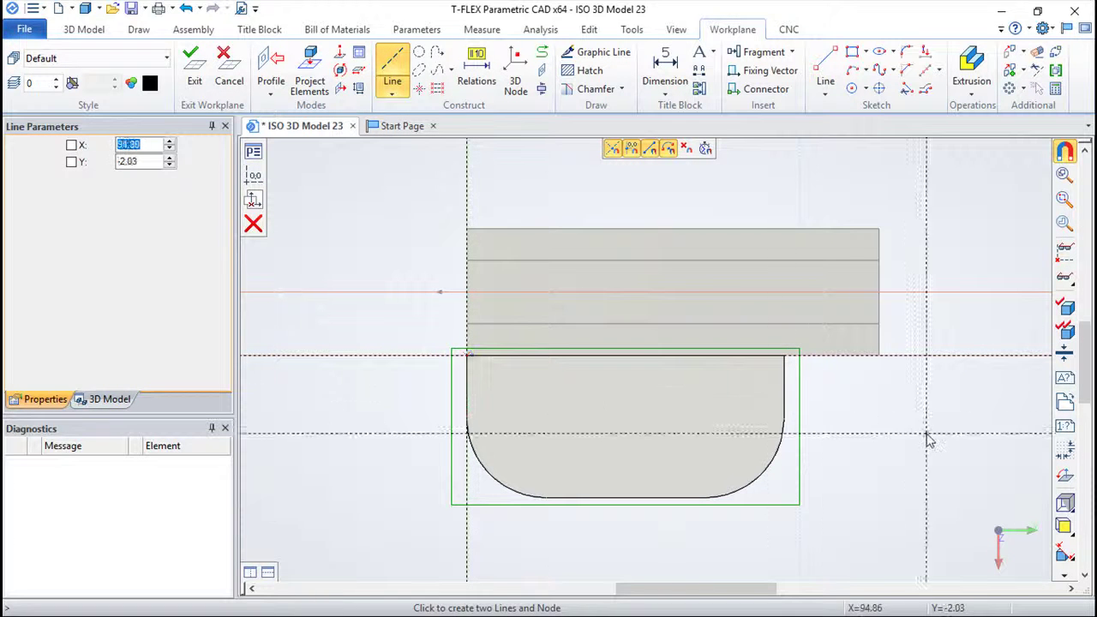
{"action": "key", "text": "Escape"}
{"action": "left_click", "coordinate": [467, 176]}
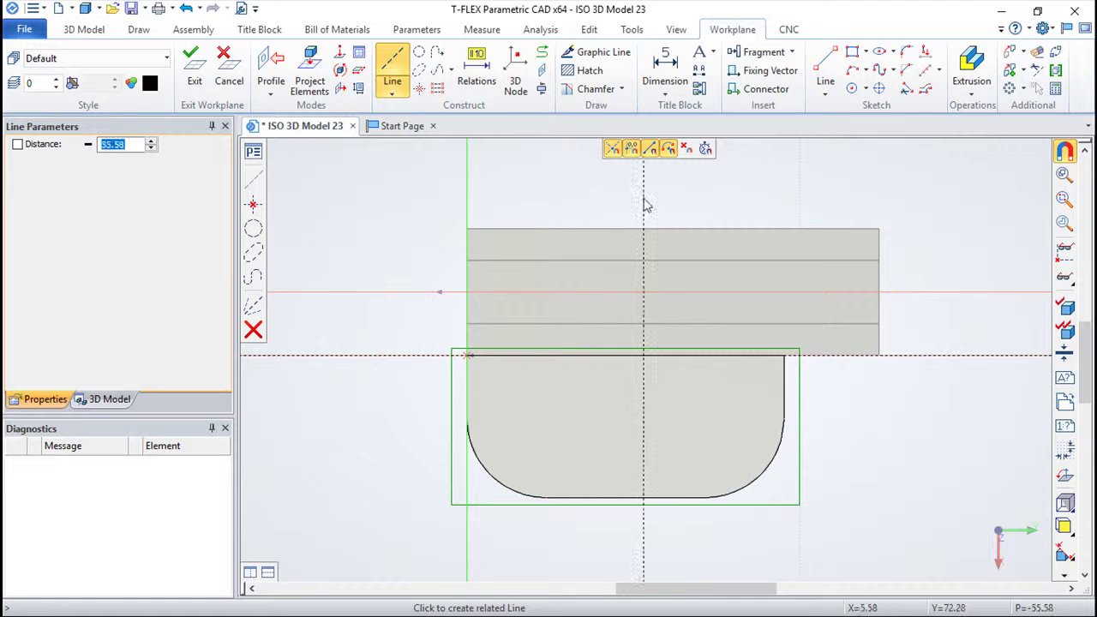
{"action": "type", "text": "7"}
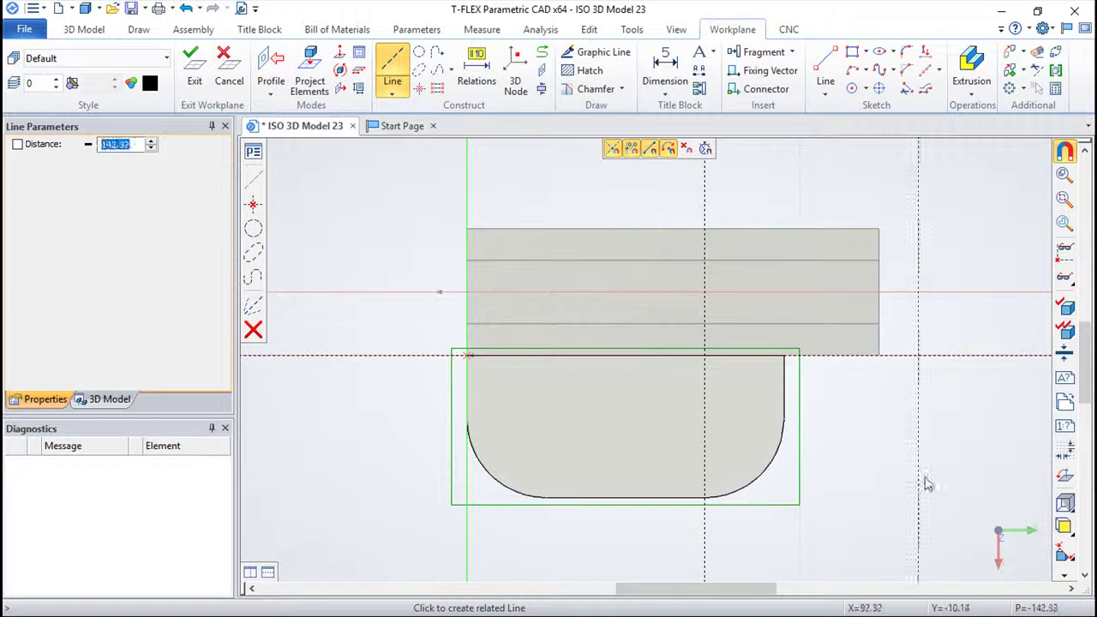
{"action": "left_click", "coordinate": [926, 483]}
{"action": "left_click", "coordinate": [914, 360]}
{"action": "type", "text": "20"}
{"action": "left_click", "coordinate": [891, 482]}
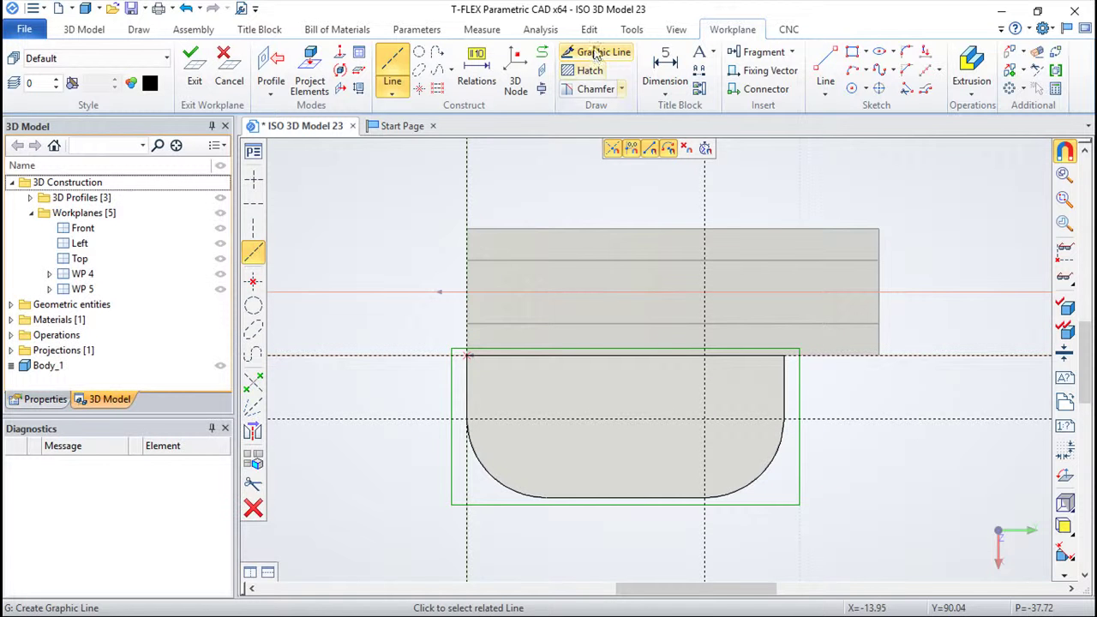
- Draw a radius-25 construction circle centred at the lines' intersection
{"action": "left_click", "coordinate": [420, 54]}
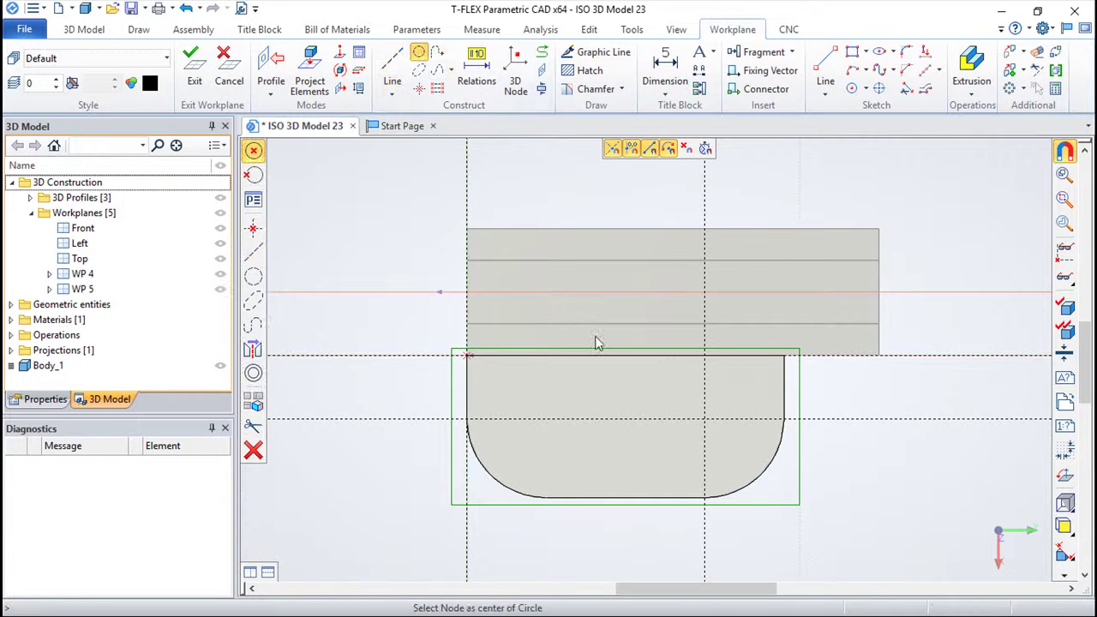
{"action": "left_click", "coordinate": [704, 418]}
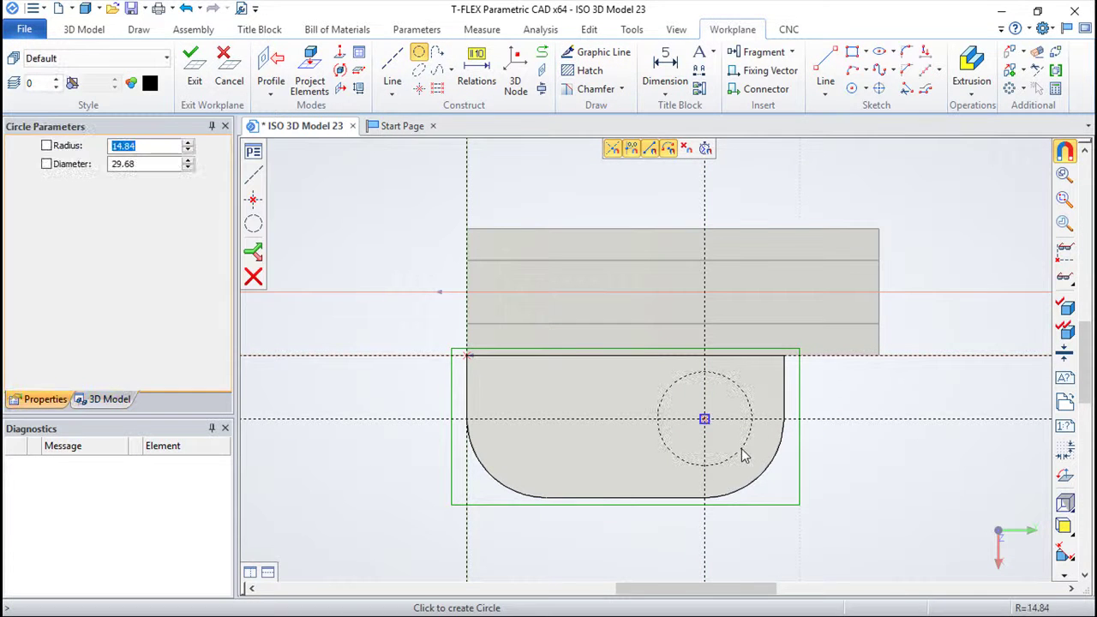
{"action": "type", "text": "25"}
{"action": "key", "text": "Return"}
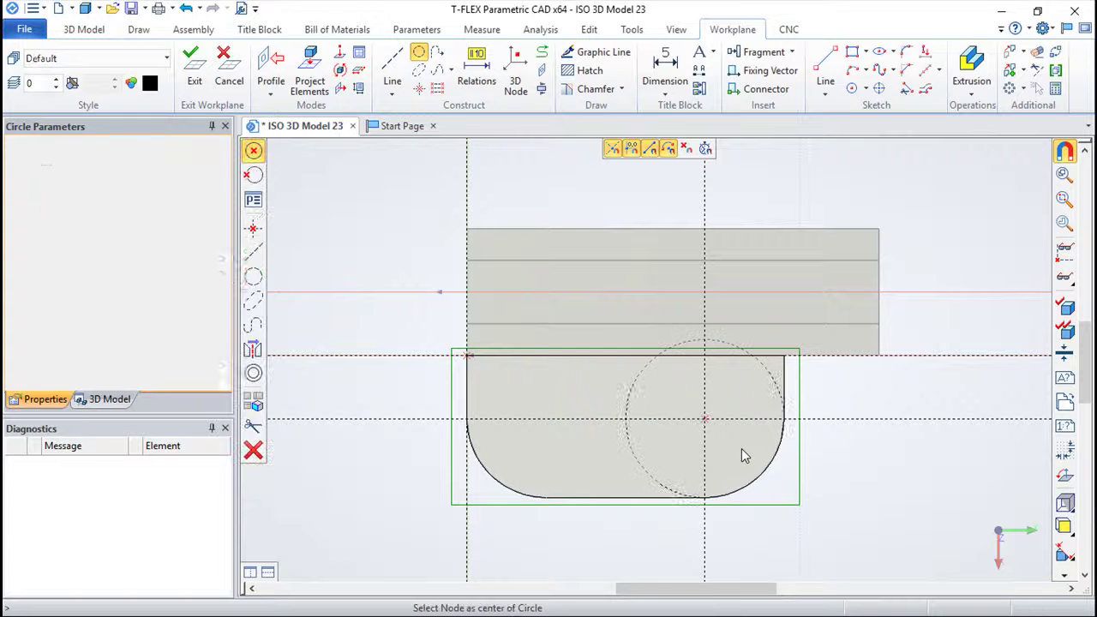
{"action": "key", "text": "Escape"}
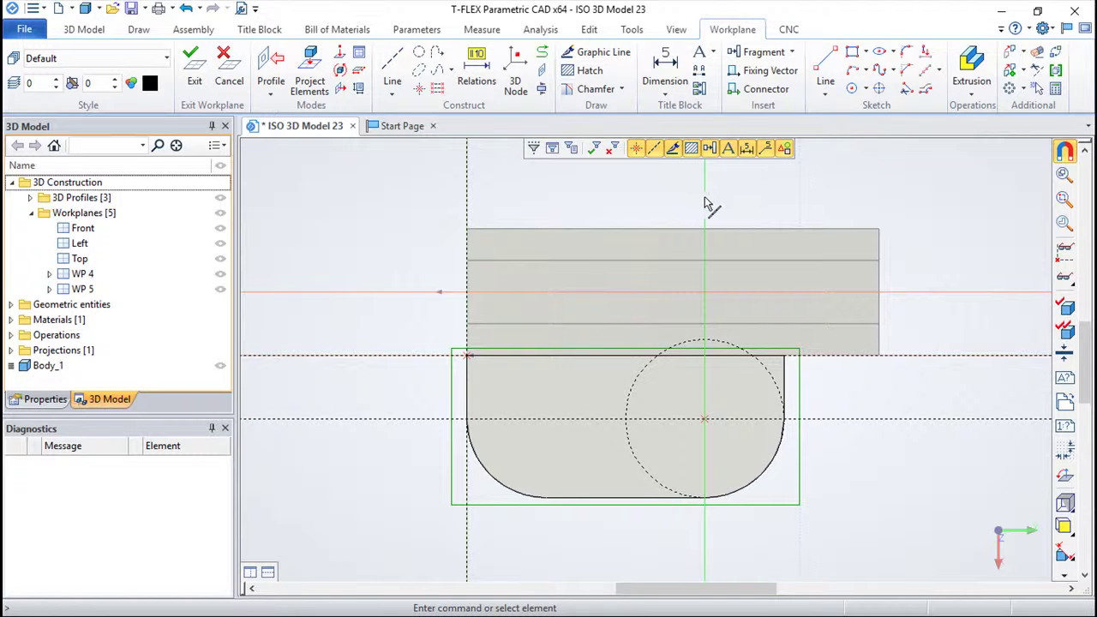
- Add a vertical construction line parallel to the reference line and tangent to the circle's right side
{"action": "left_click", "coordinate": [704, 204]}
{"action": "key", "text": "Escape"}
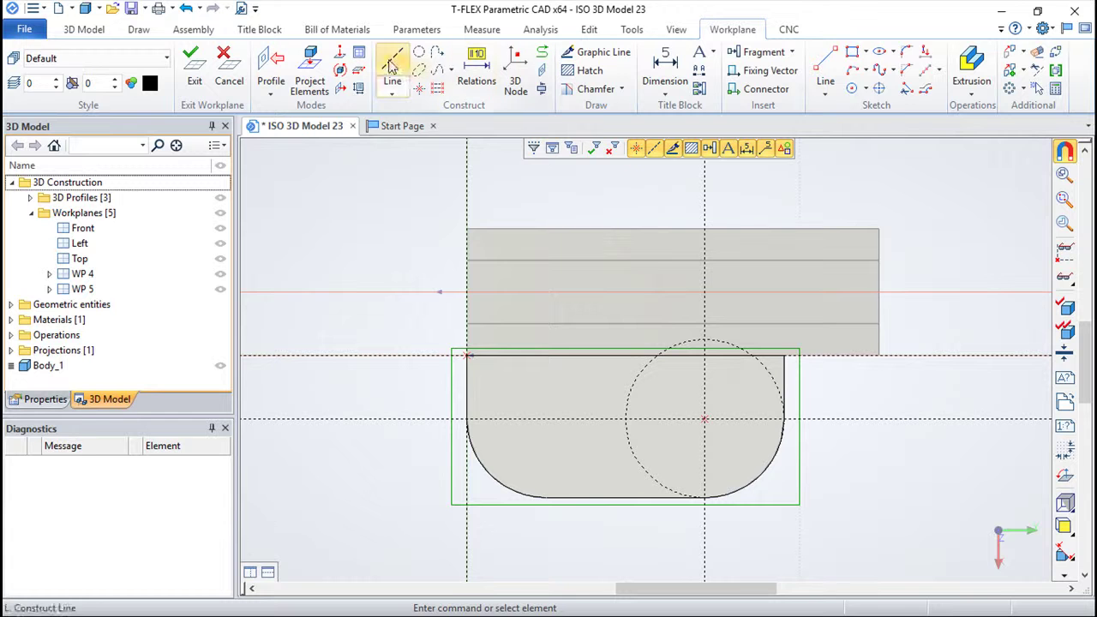
{"action": "left_click", "coordinate": [391, 67]}
{"action": "left_click", "coordinate": [704, 197]}
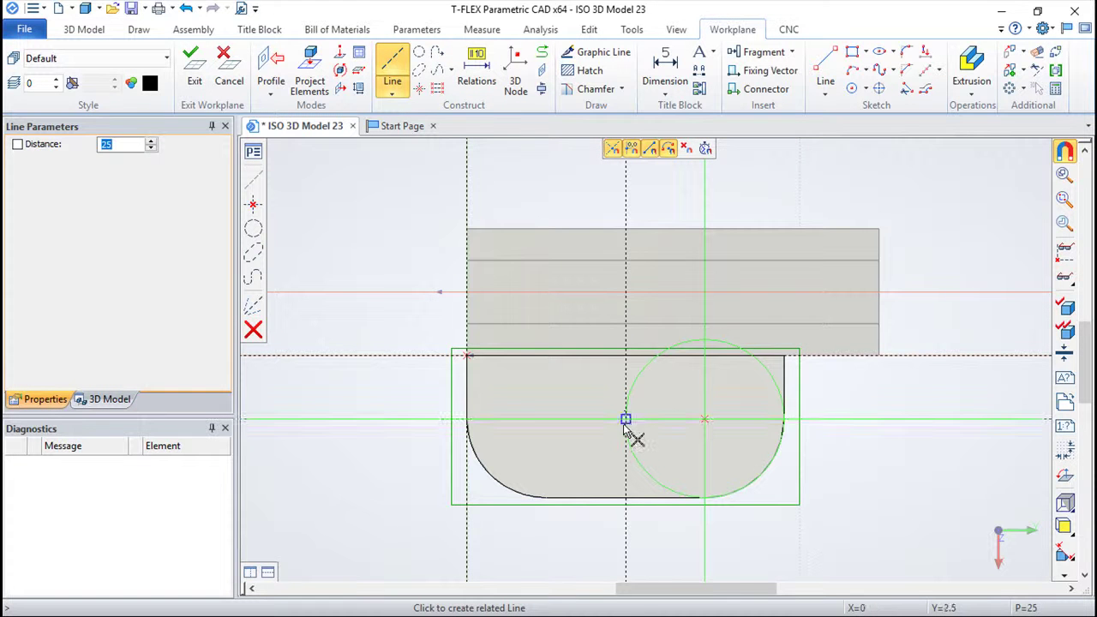
{"action": "left_click", "coordinate": [784, 421]}
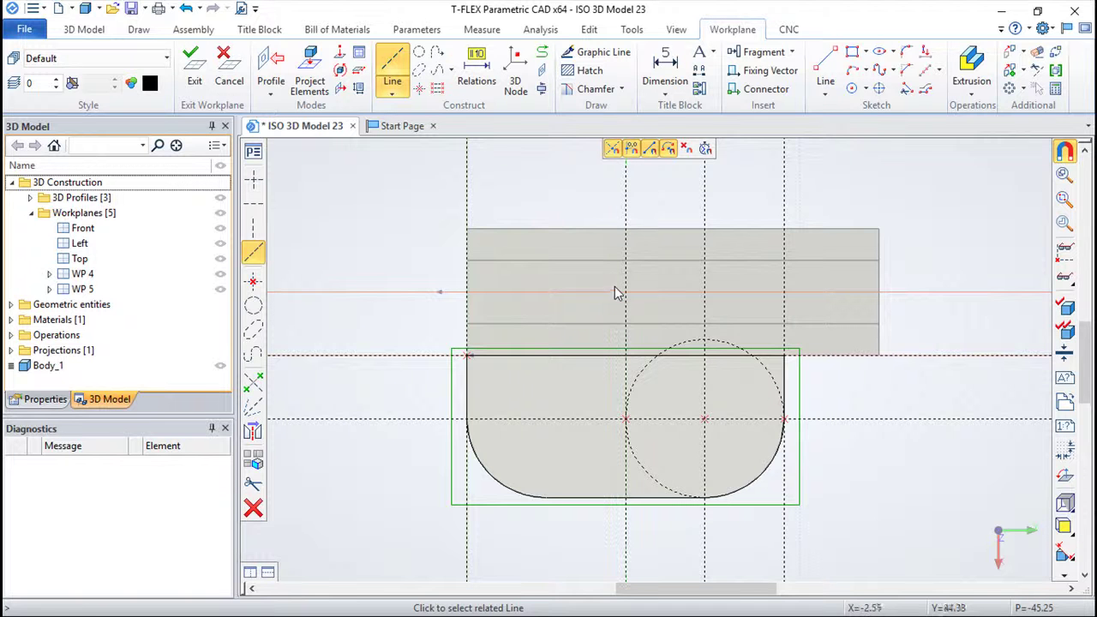
- Trace the closed half-round outline with graphic lines and an arc, then exit the workplane
{"action": "left_click", "coordinate": [594, 54]}
{"action": "left_click", "coordinate": [625, 354]}
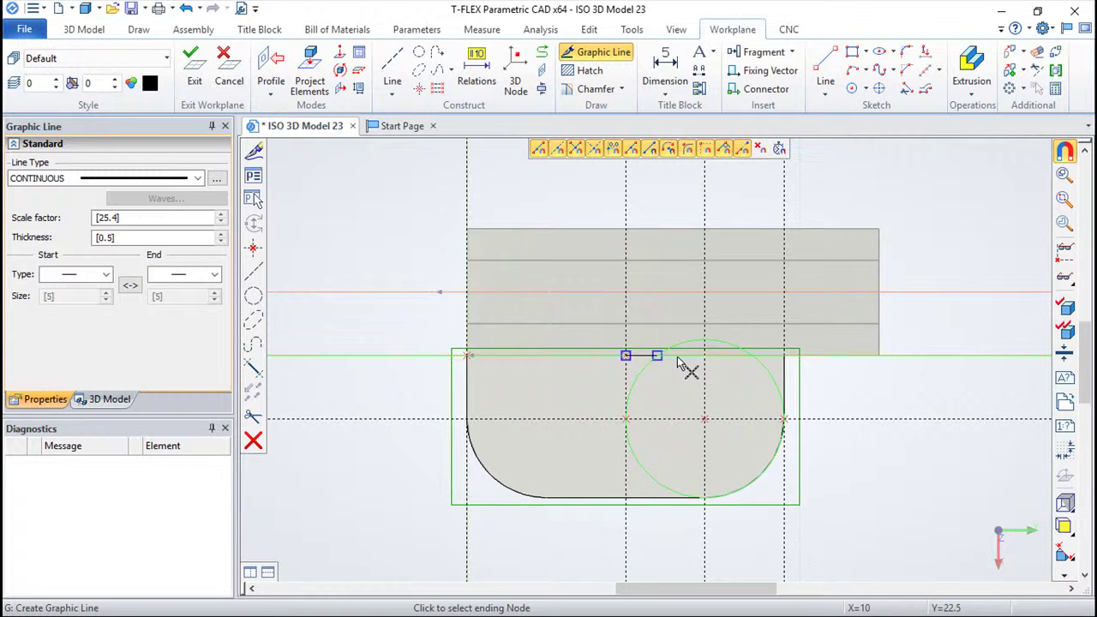
{"action": "left_click", "coordinate": [783, 355]}
{"action": "left_click", "coordinate": [783, 419]}
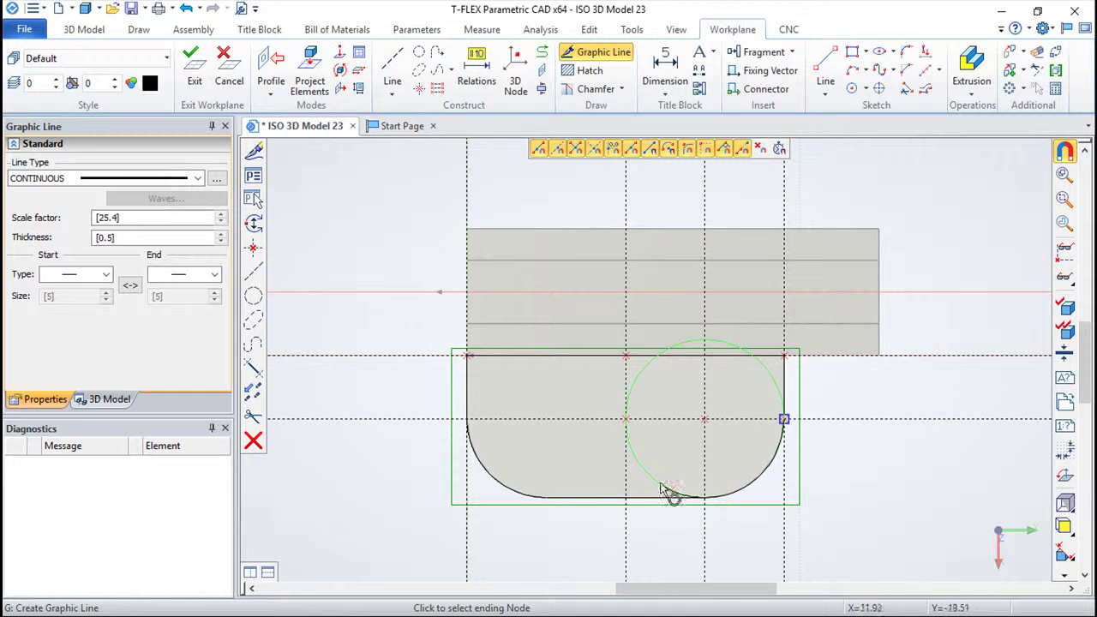
{"action": "left_click", "coordinate": [625, 419]}
{"action": "left_click", "coordinate": [625, 355]}
{"action": "right_click", "coordinate": [868, 412]}
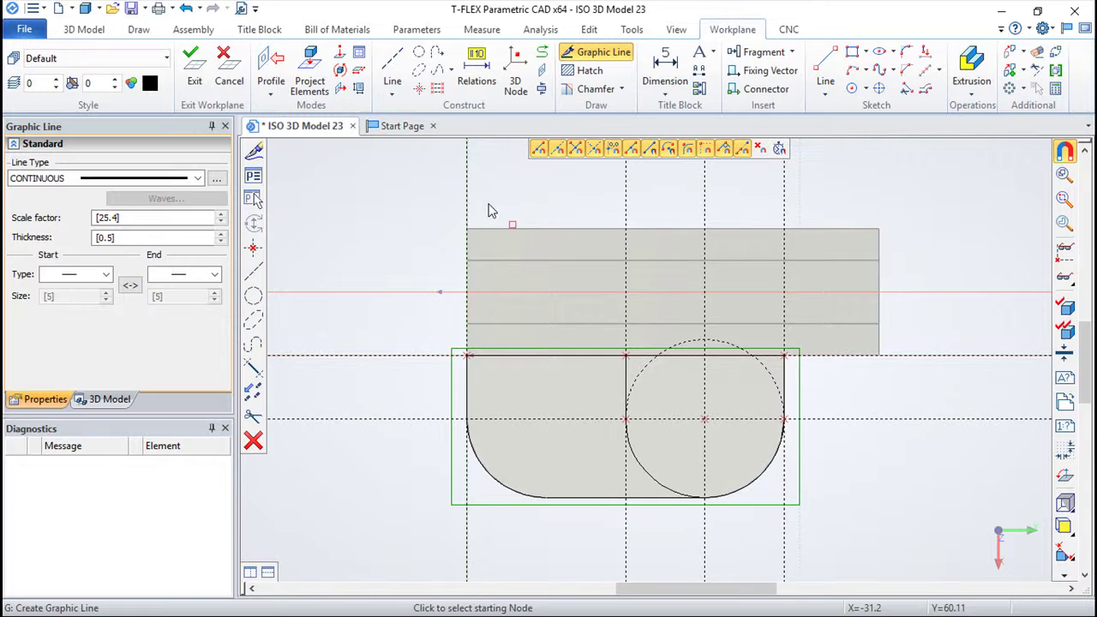
{"action": "left_click", "coordinate": [195, 70]}
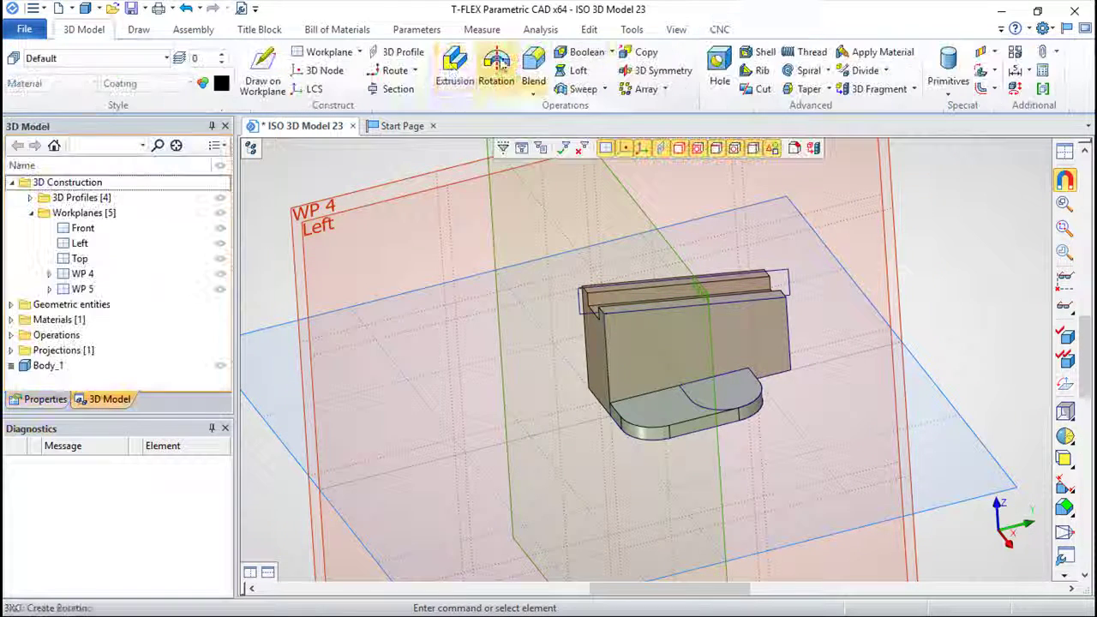
- Extrude the half-round contour with length 5 to create the raised boss
{"action": "left_click", "coordinate": [454, 67]}
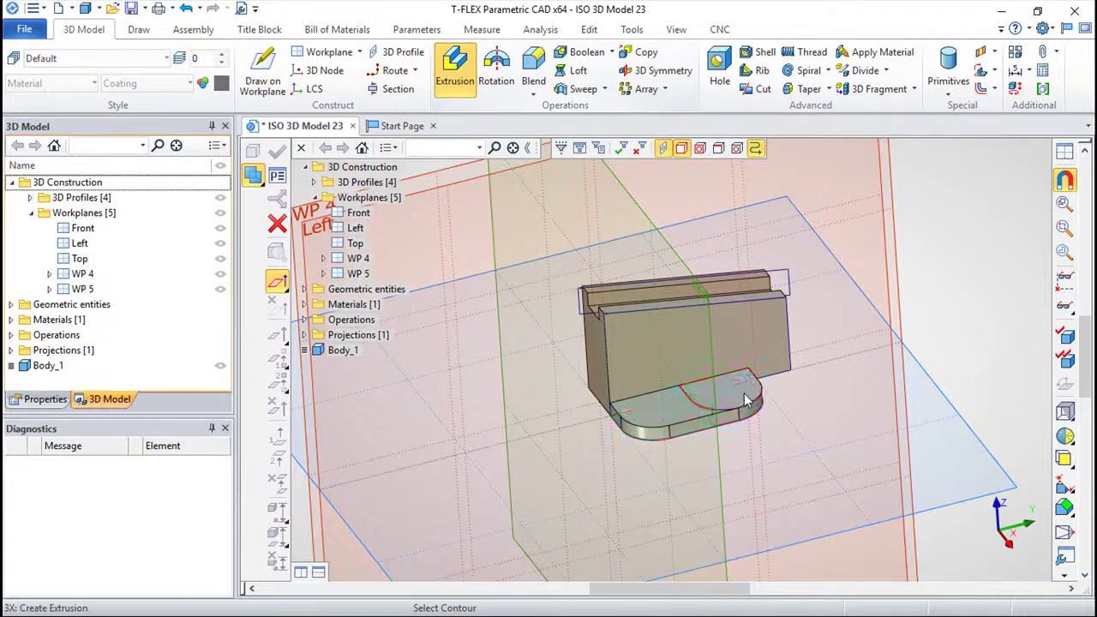
{"action": "left_click", "coordinate": [712, 410]}
{"action": "left_click", "coordinate": [707, 415]}
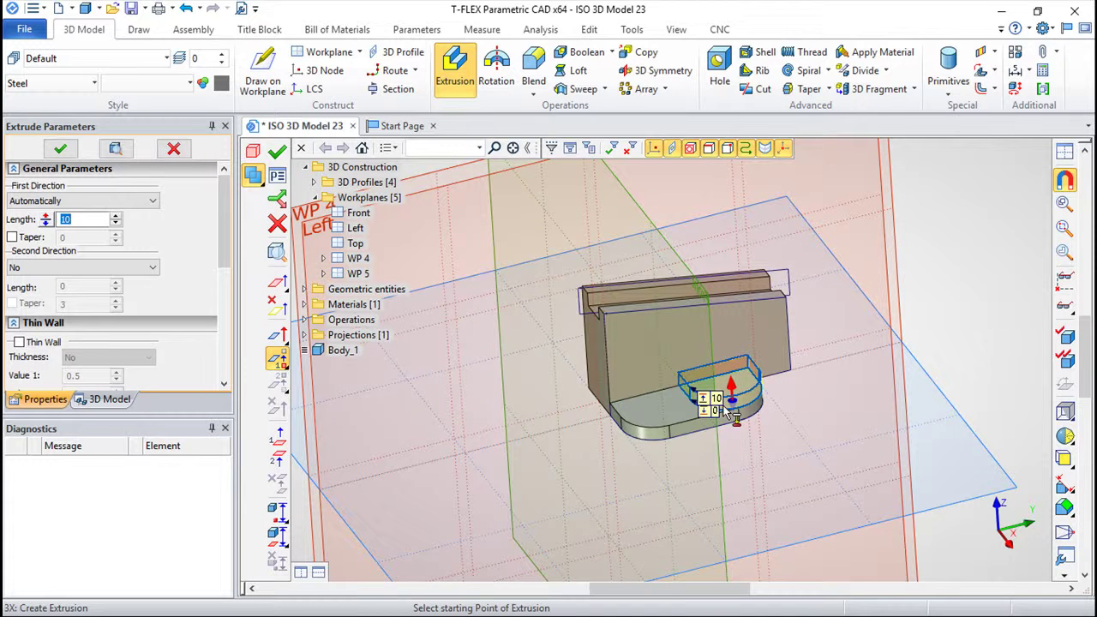
{"action": "left_click", "coordinate": [61, 220]}
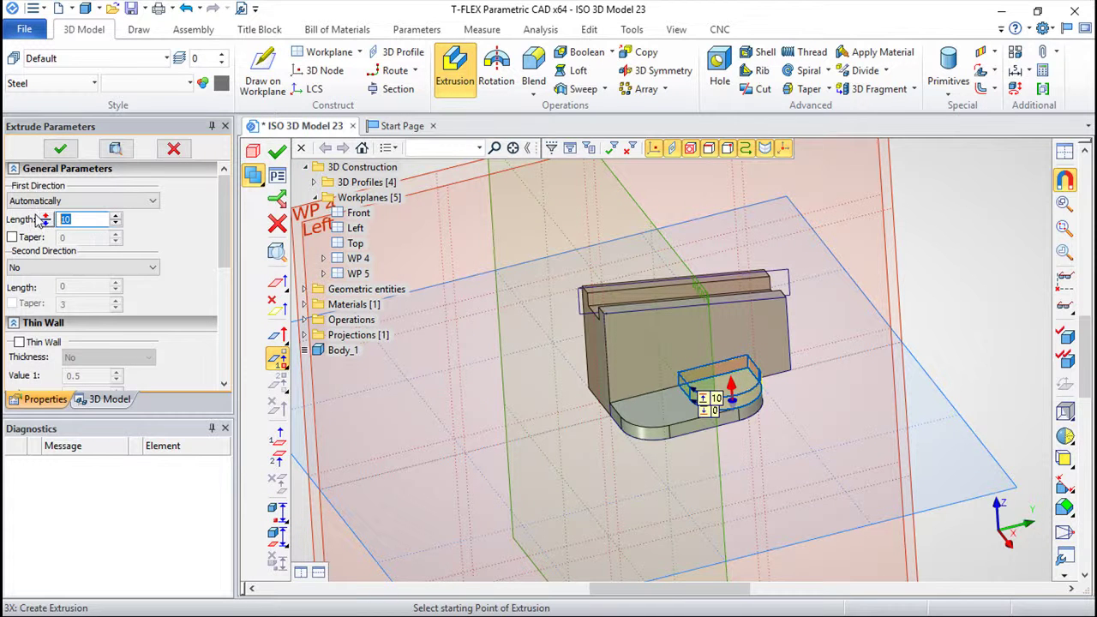
{"action": "type", "text": "5"}
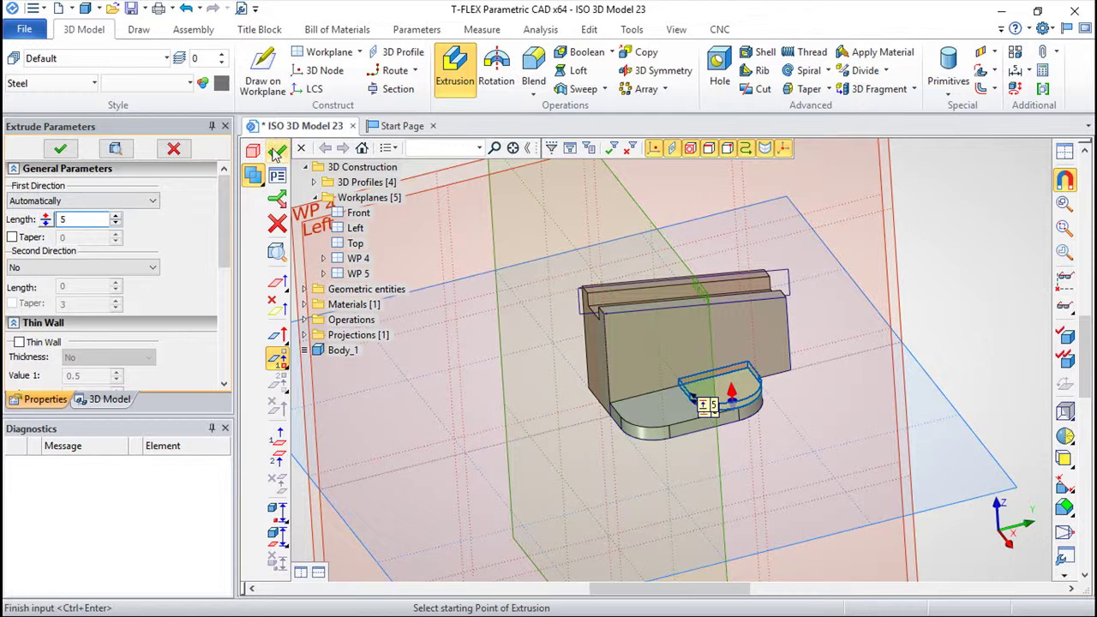
{"action": "left_click", "coordinate": [274, 149]}
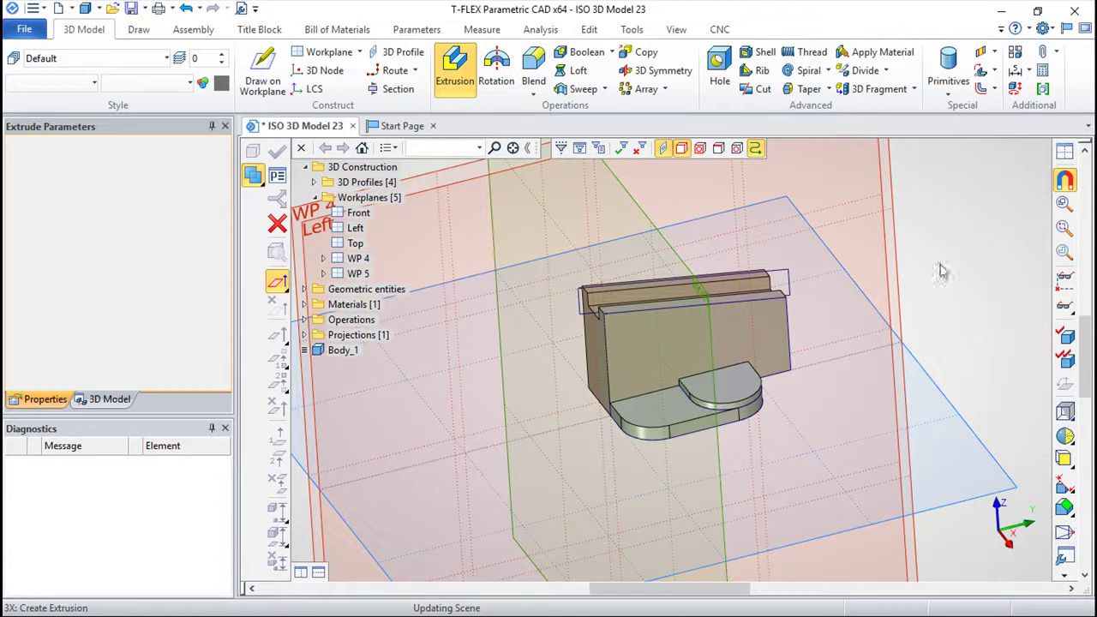
- Place 3D nodes at the centres of the boss arc edge and the base-plate arc edge
{"action": "left_click", "coordinate": [486, 92]}
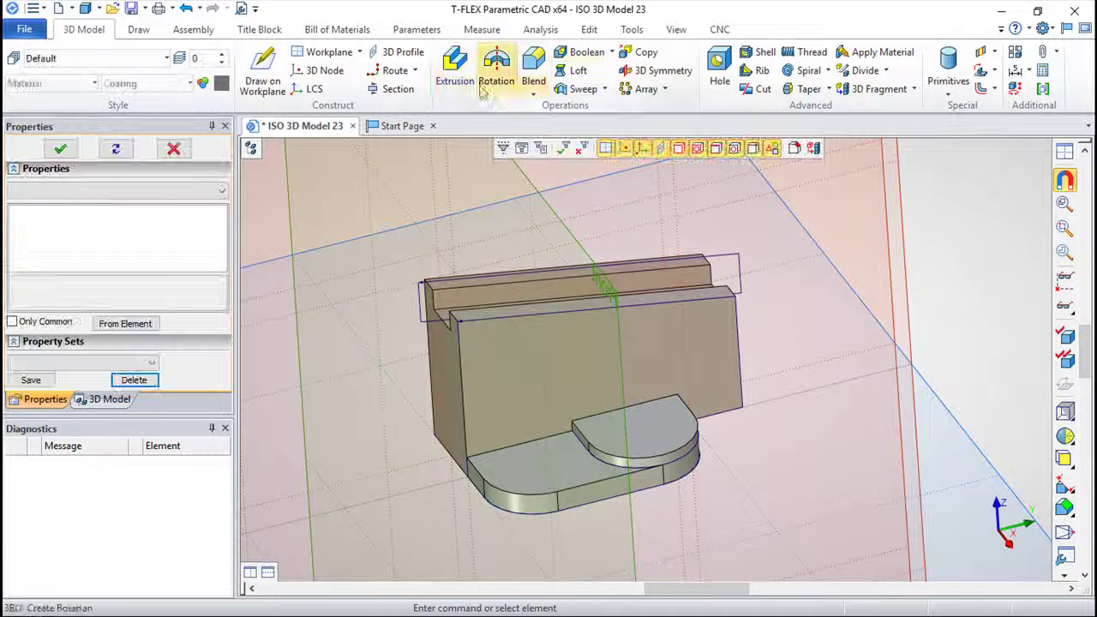
{"action": "left_click", "coordinate": [324, 70]}
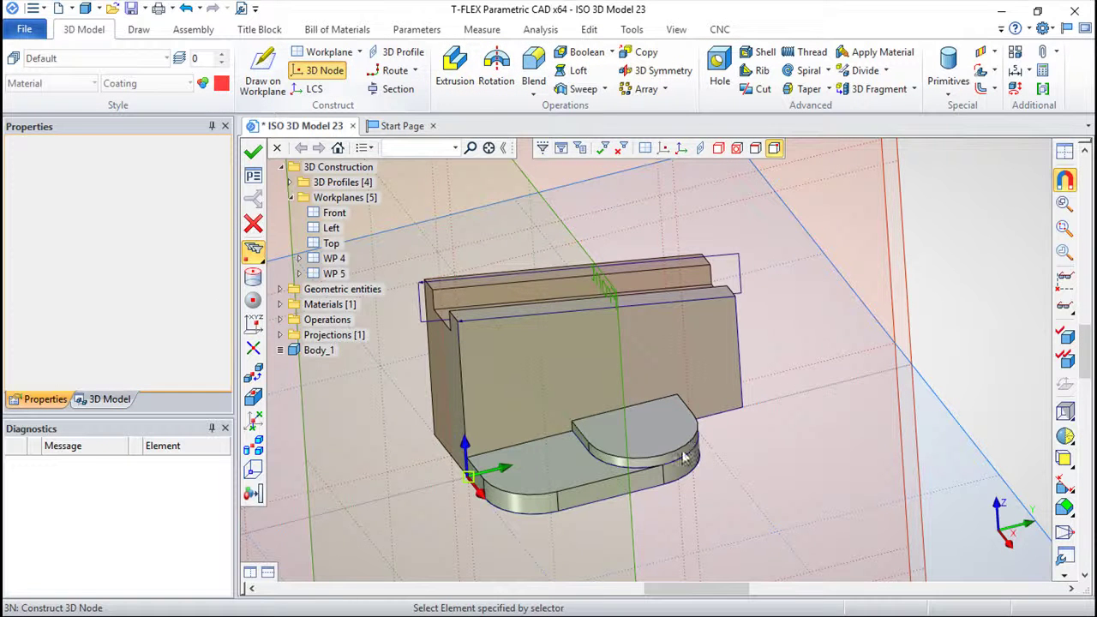
{"action": "left_click", "coordinate": [253, 278]}
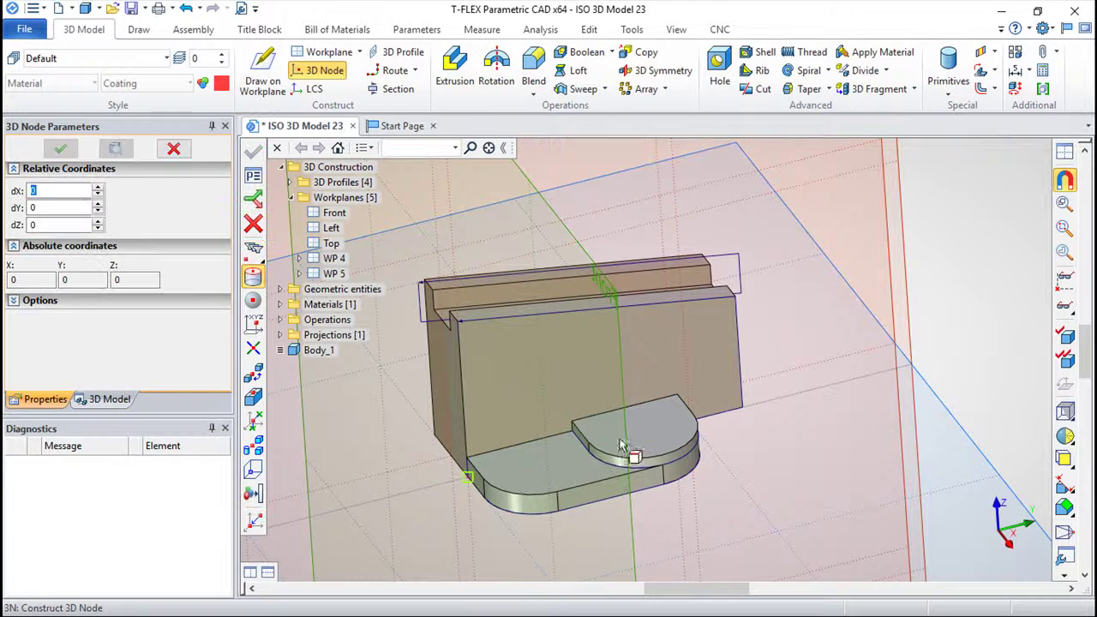
{"action": "left_click", "coordinate": [677, 449]}
{"action": "left_click", "coordinate": [690, 416]}
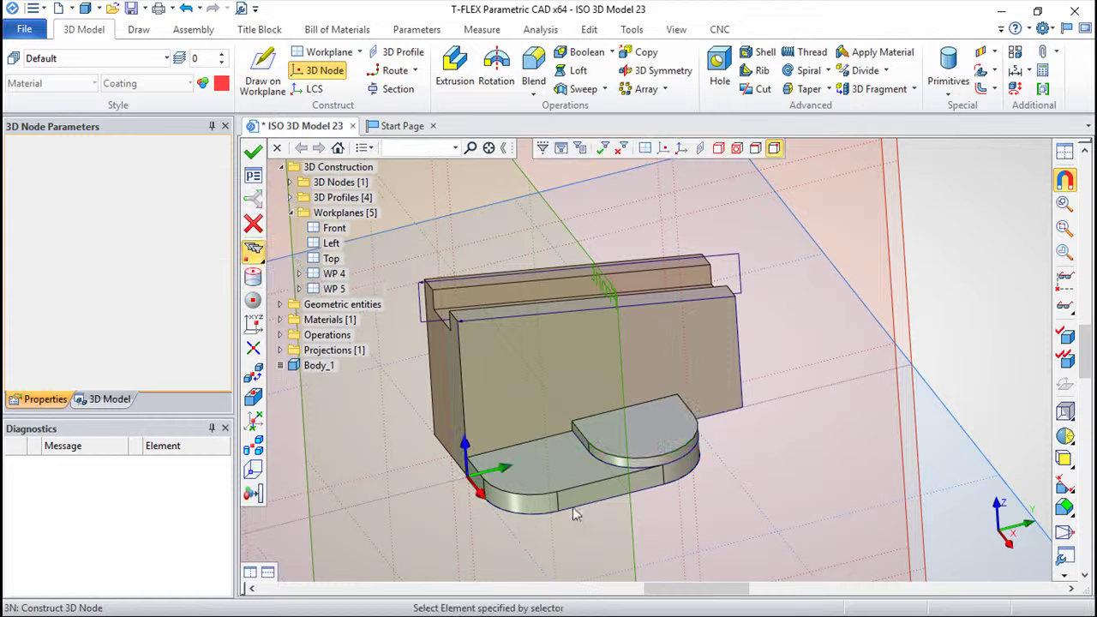
{"action": "left_click", "coordinate": [251, 284]}
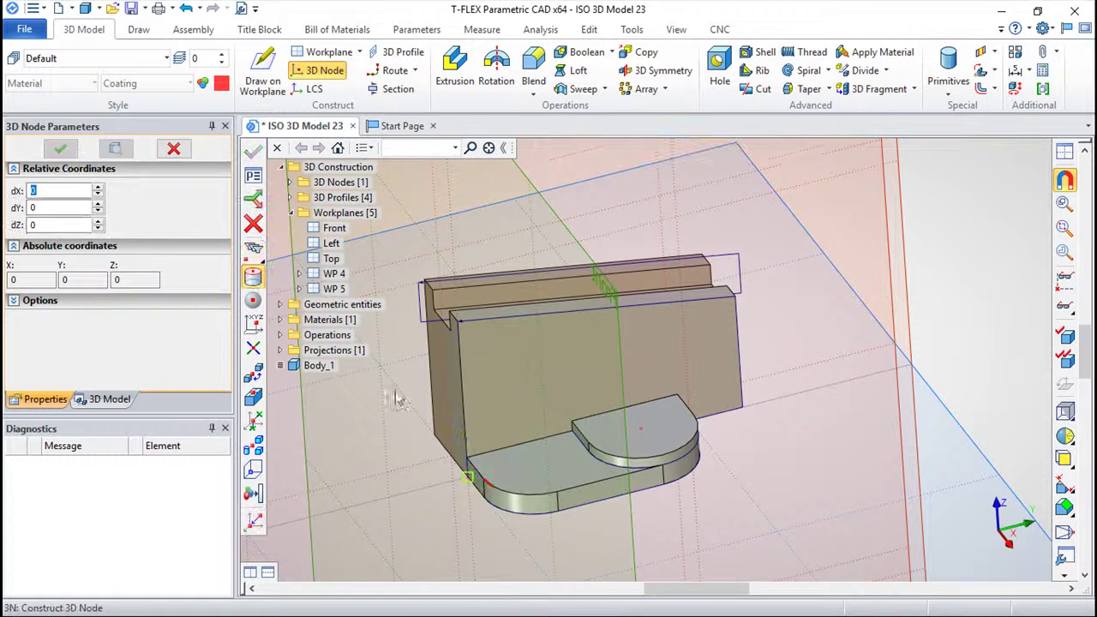
{"action": "left_click", "coordinate": [532, 499]}
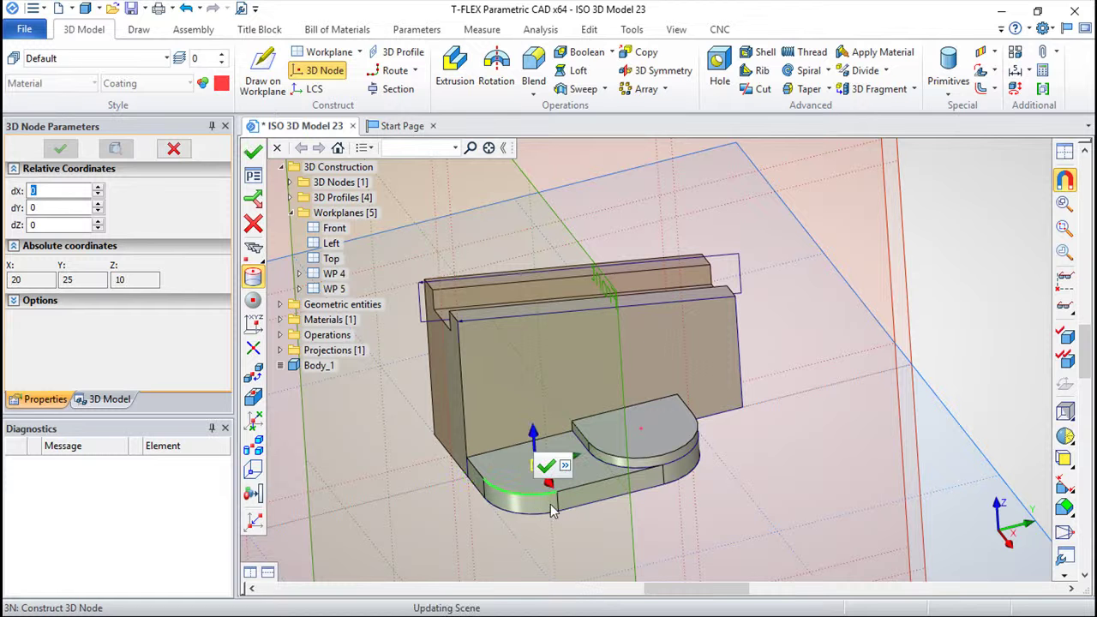
{"action": "key", "text": "Return"}
{"action": "mouse_move", "coordinate": [557, 479]}
{"action": "middle_mouse_down"}
{"action": "mouse_move", "coordinate": [759, 512]}
{"action": "mouse_move", "coordinate": [742, 465]}
{"action": "middle_mouse_up"}
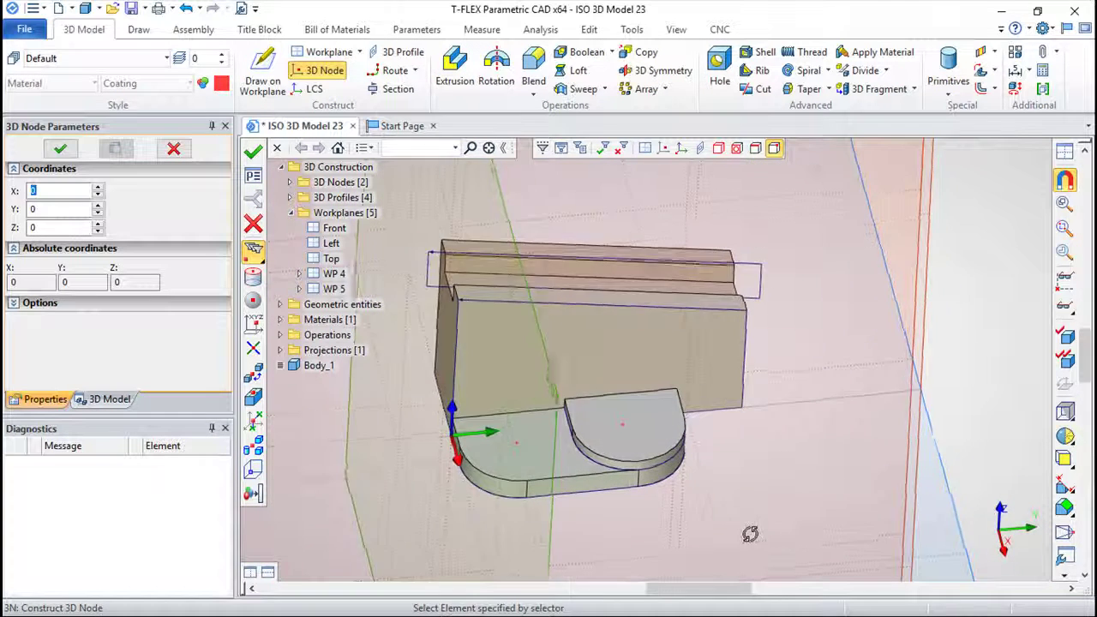
- Cut fastener holes through the boss and base plate at both 3D nodes
{"action": "left_click", "coordinate": [719, 69]}
{"action": "left_click", "coordinate": [634, 428]}
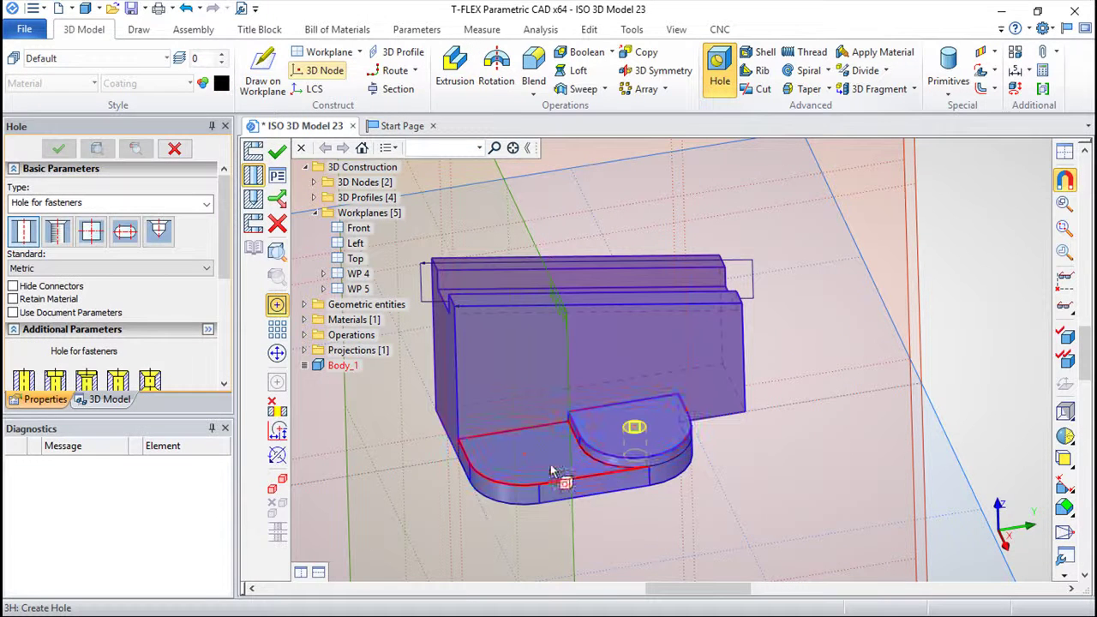
{"action": "left_click", "coordinate": [524, 454]}
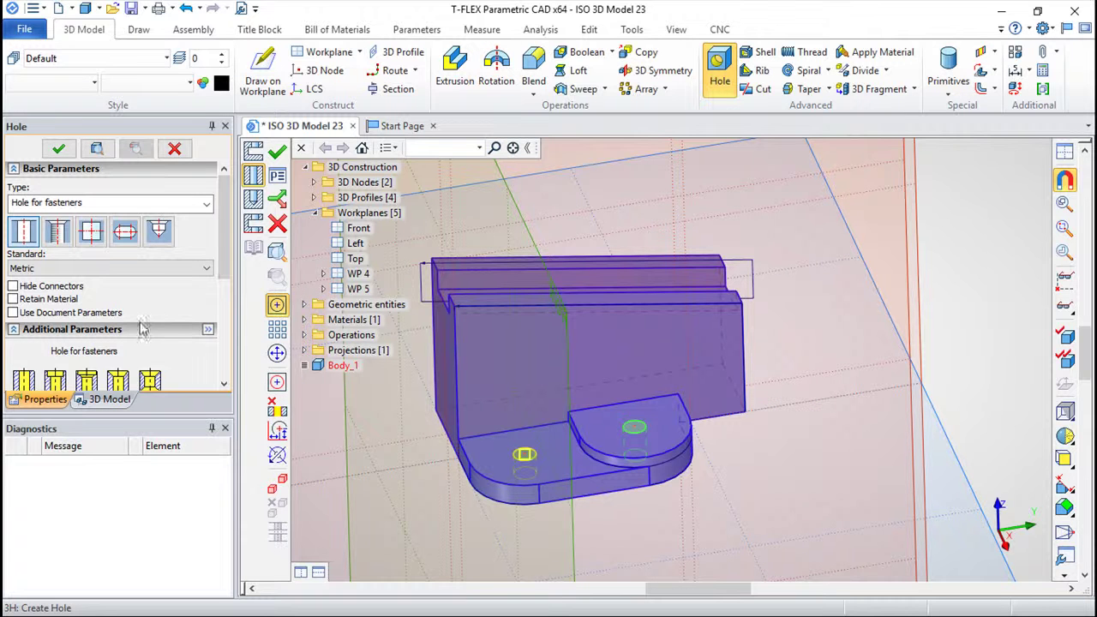
{"action": "left_click_drag", "start_coordinate": [224, 259], "coordinate": [241, 334]}
{"action": "scroll", "coordinate": [171, 326], "scroll_direction": "down", "scroll_amount": 1}
{"action": "left_click", "coordinate": [96, 323]}
{"action": "type", "text": "20"}
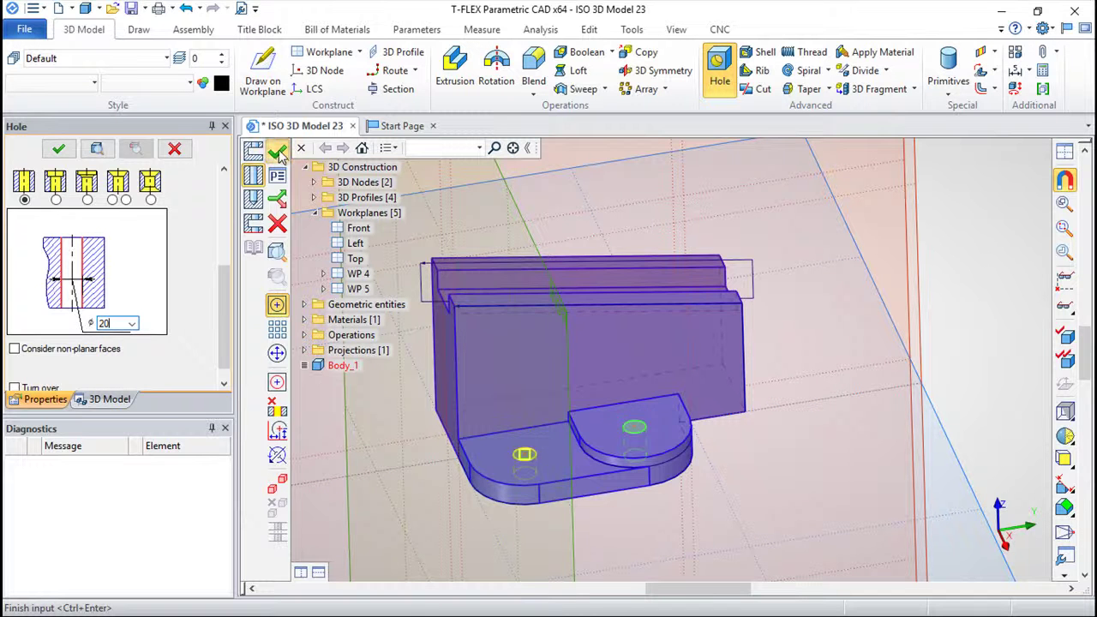
{"action": "left_click", "coordinate": [278, 151]}
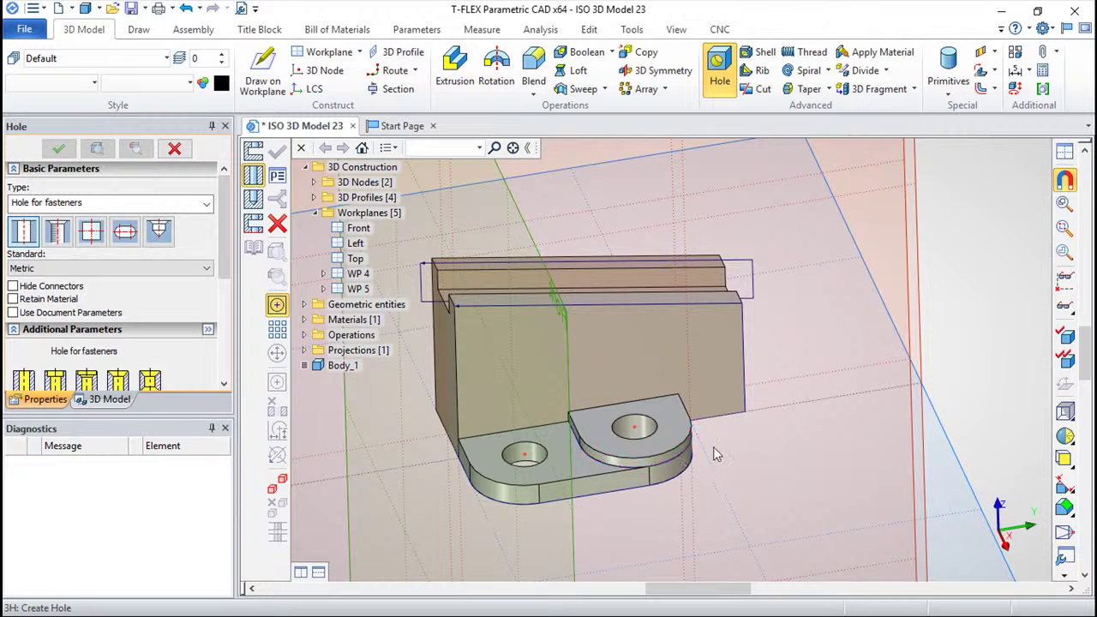
{"action": "key", "text": "Escape"}
- Turn off 3D Construction visibility and show the bracket in the isometric view
{"action": "mouse_move", "coordinate": [840, 377]}
{"action": "middle_mouse_down"}
{"action": "mouse_move", "coordinate": [806, 377]}
{"action": "mouse_move", "coordinate": [771, 477]}
{"action": "mouse_move", "coordinate": [755, 484]}
{"action": "middle_mouse_up"}
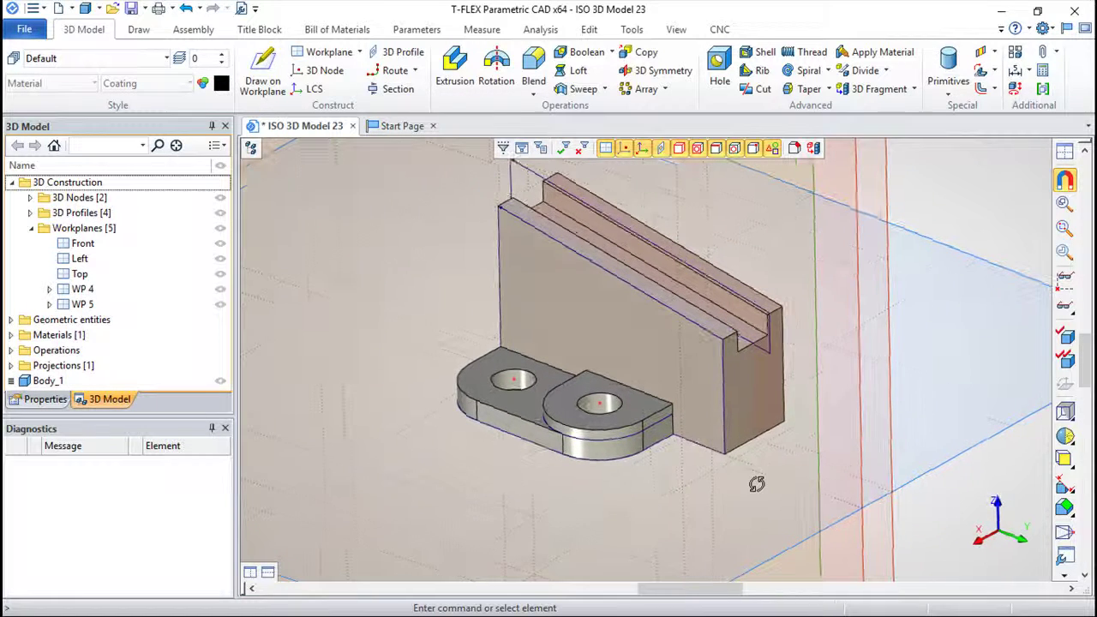
{"action": "left_click", "coordinate": [220, 228]}
{"action": "mouse_move", "coordinate": [626, 464]}
{"action": "middle_mouse_down"}
{"action": "mouse_move", "coordinate": [592, 235]}
{"action": "mouse_move", "coordinate": [698, 446]}
{"action": "middle_mouse_up"}
{"action": "middle_click_drag", "start_coordinate": [763, 412], "coordinate": [744, 405]}
{"action": "key", "text": "Home"}
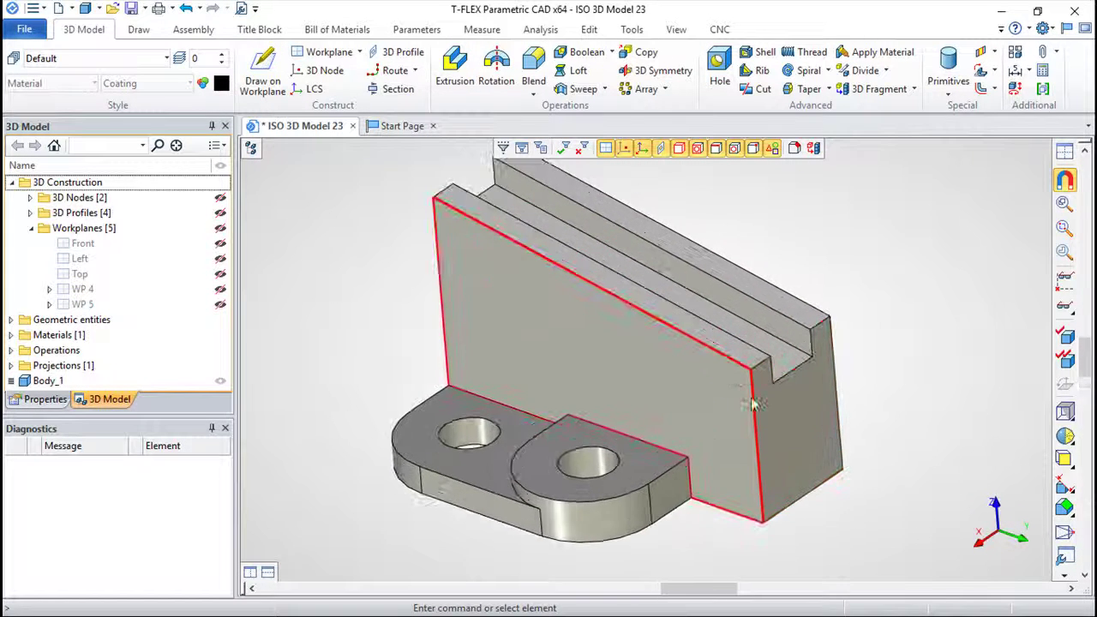
{"action": "mouse_move", "coordinate": [844, 334]}
{"action": "middle_mouse_down"}
{"action": "mouse_move", "coordinate": [908, 384]}
{"action": "mouse_move", "coordinate": [866, 297]}
{"action": "mouse_move", "coordinate": [862, 309]}
{"action": "mouse_move", "coordinate": [868, 262]}
{"action": "mouse_move", "coordinate": [950, 416]}
{"action": "middle_mouse_up"}
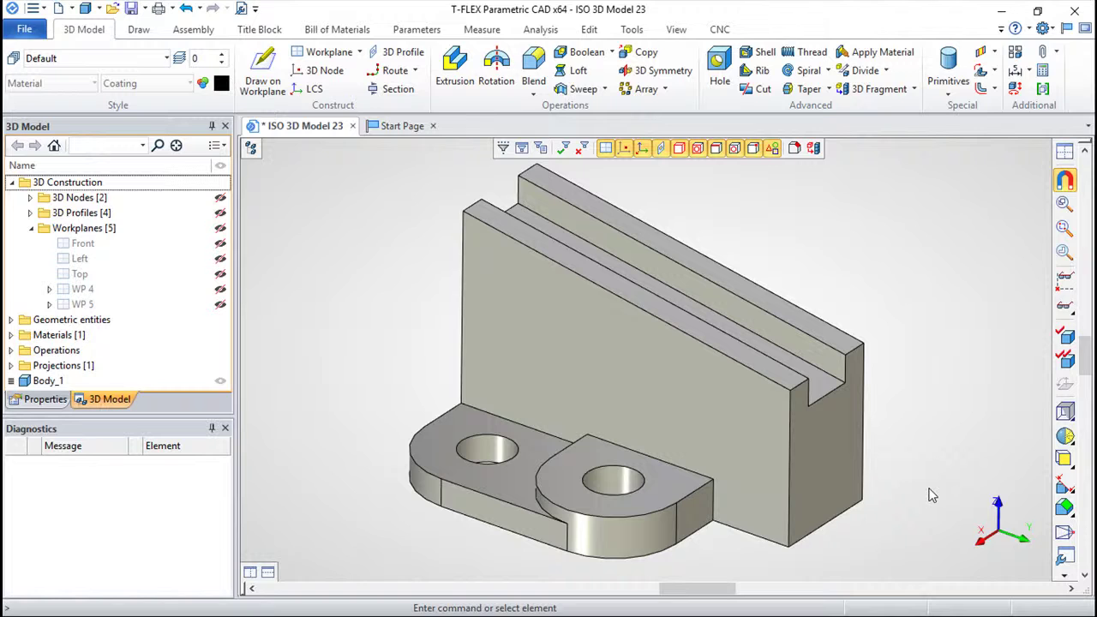